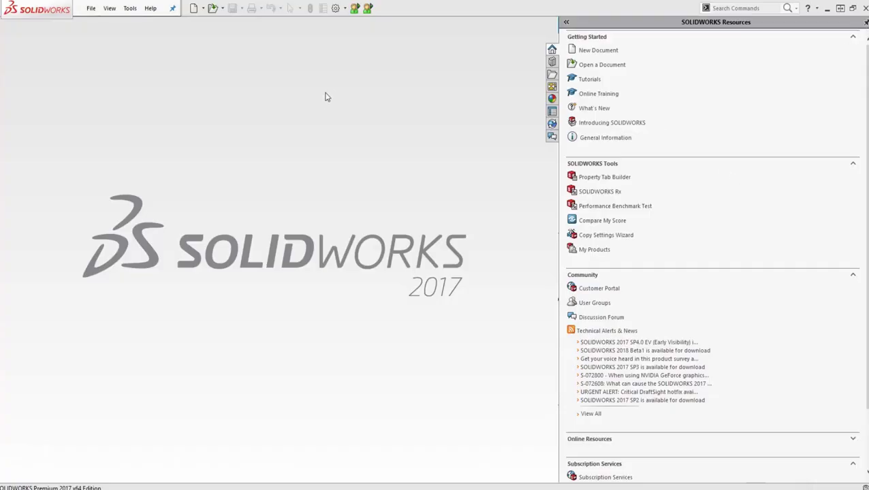
Check in the add-ins list that SOLIDWORKS Routing is enabled, and accept the list.
{"action": "left_click", "coordinate": [346, 10]}
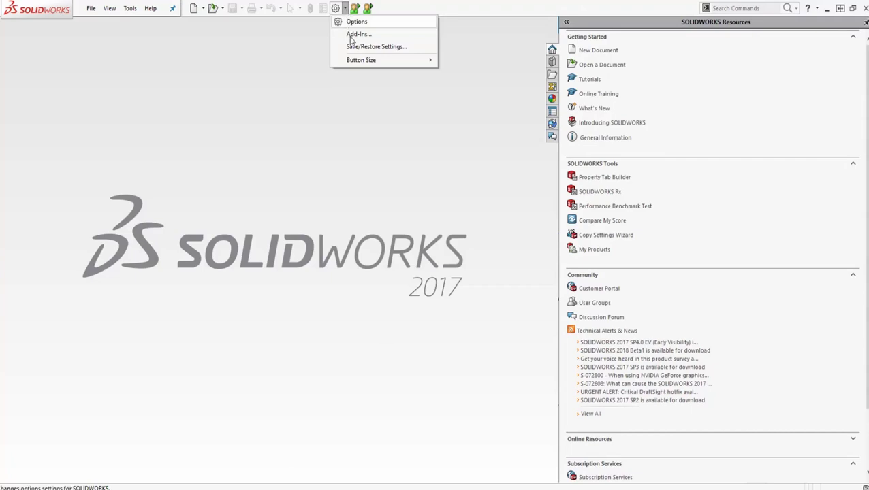
{"action": "left_click", "coordinate": [356, 34]}
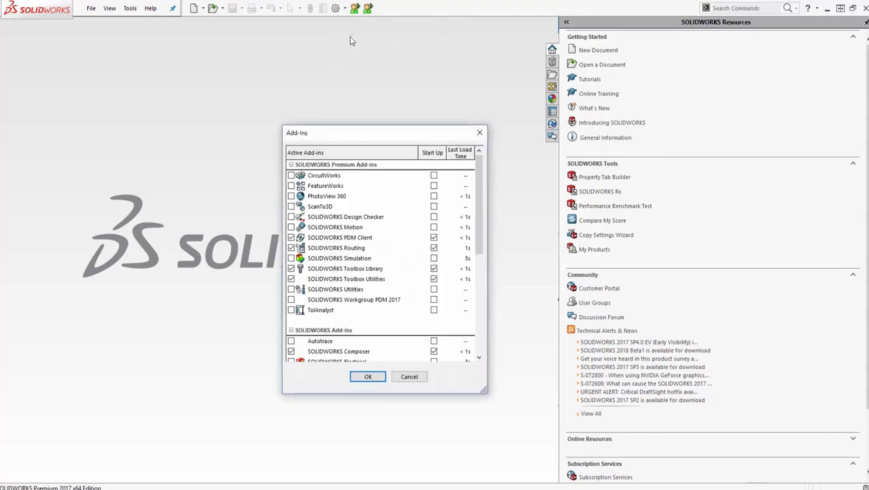
{"action": "left_click", "coordinate": [367, 377]}
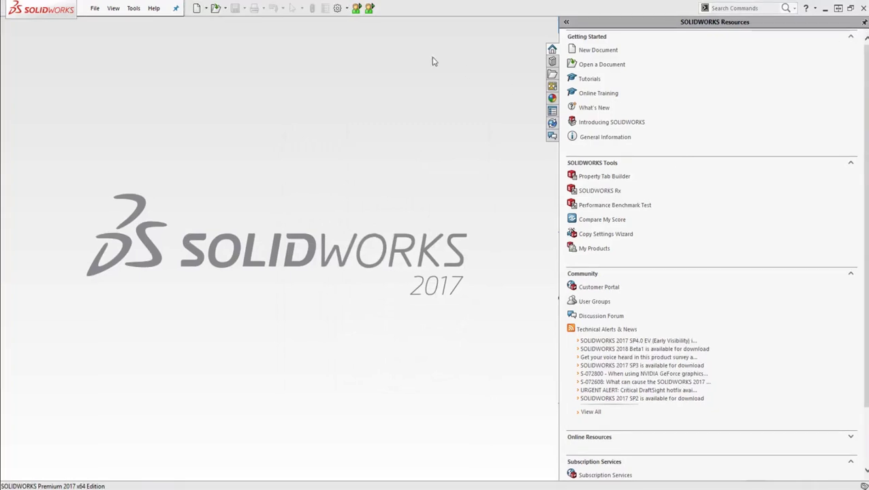
Review the Routing settings in the system options and launch the Routing Library Manager from the routing file locations.
{"action": "left_click", "coordinate": [337, 8]}
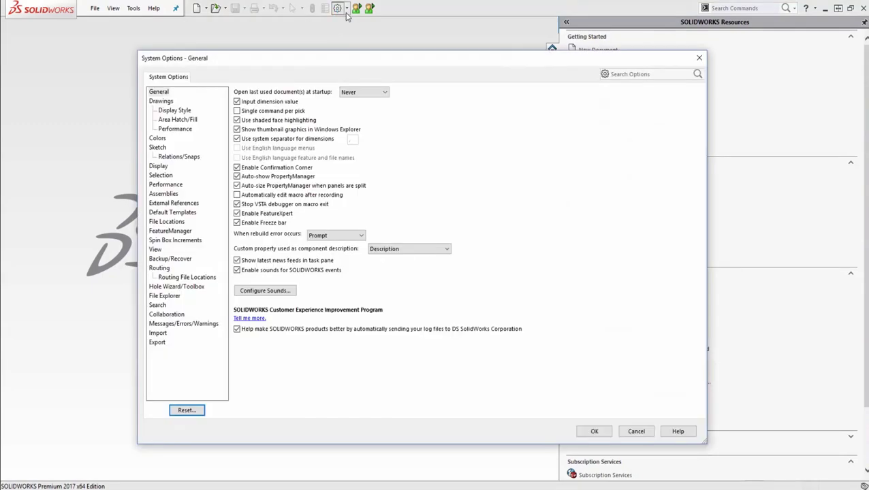
{"action": "left_click", "coordinate": [160, 270]}
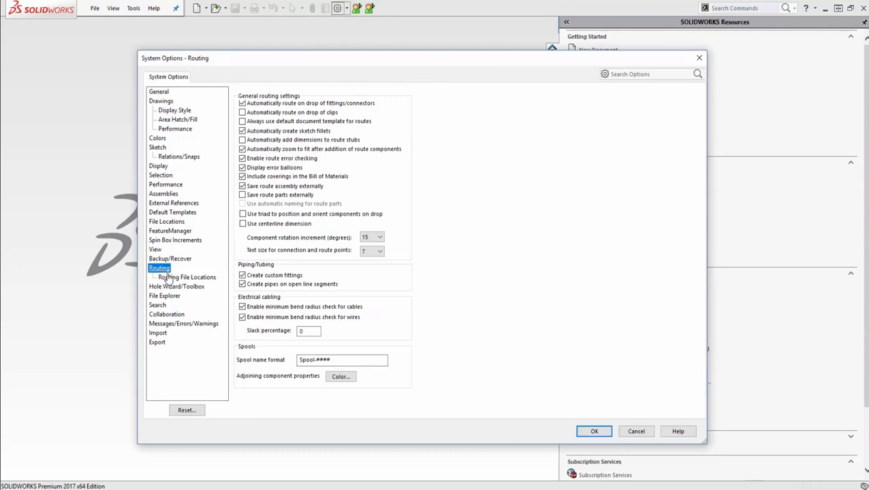
{"action": "left_click", "coordinate": [171, 278]}
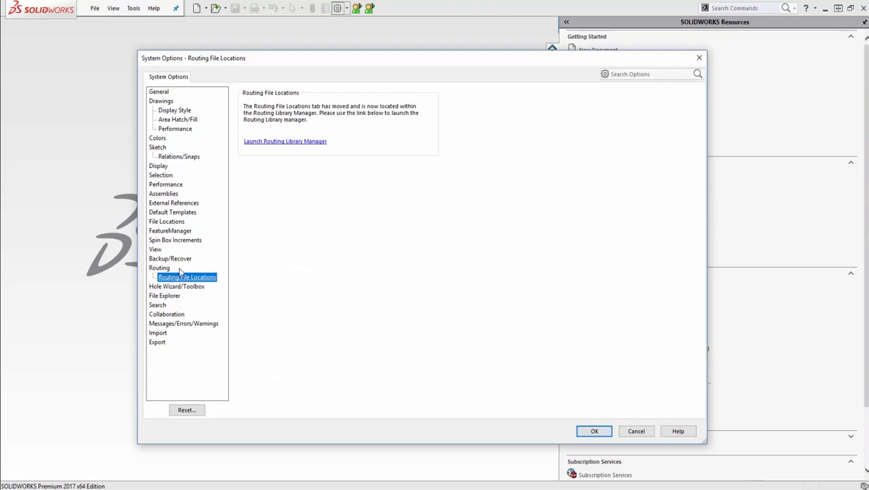
{"action": "left_click", "coordinate": [291, 142]}
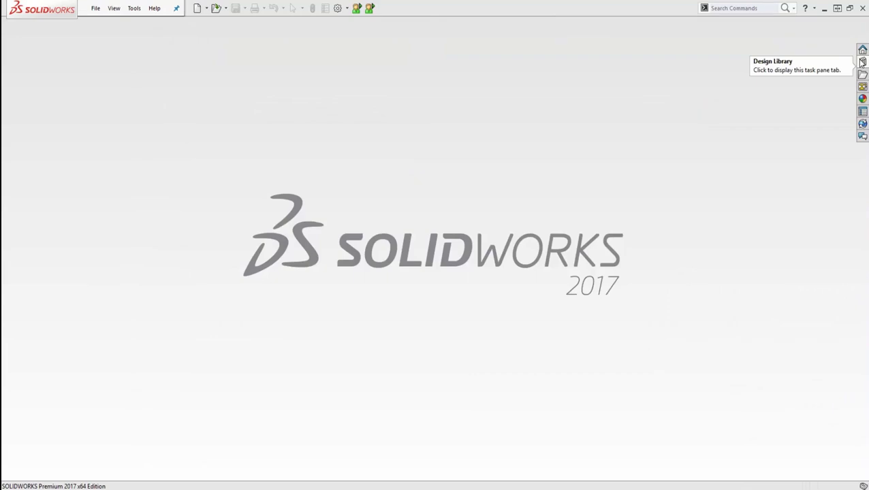
Open the Design Library and expand the piping folder of the routing library.
{"action": "left_click", "coordinate": [862, 61]}
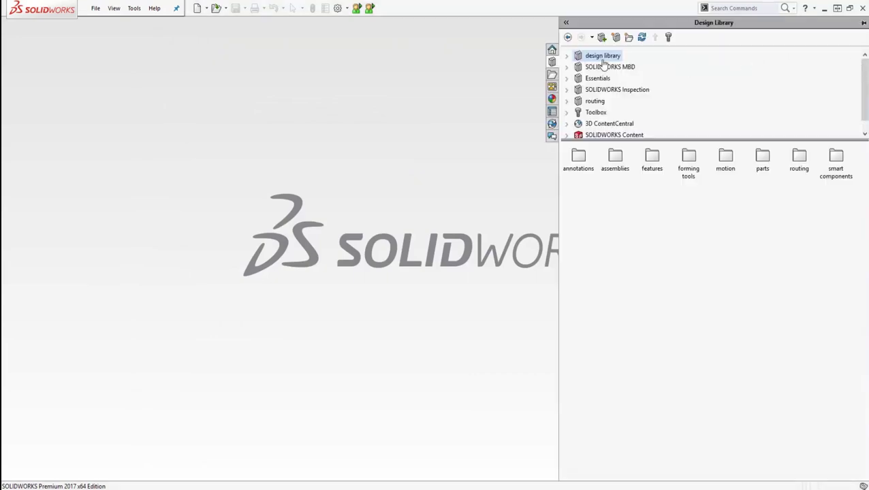
{"action": "left_click", "coordinate": [590, 103]}
{"action": "left_click", "coordinate": [570, 102]}
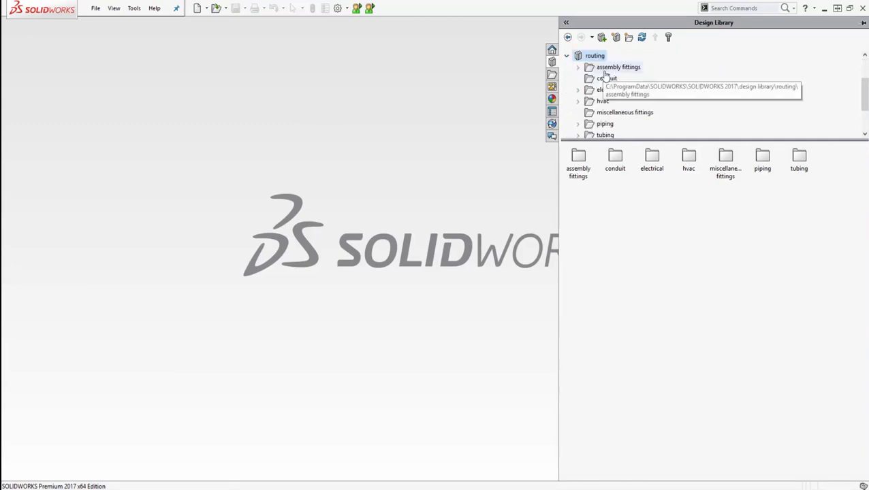
{"action": "scroll", "coordinate": [620, 91], "scroll_direction": "down", "scroll_amount": 1}
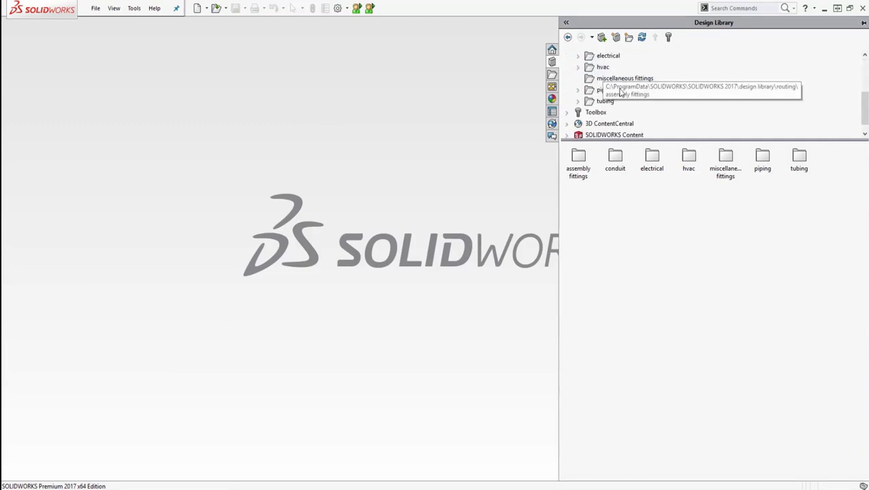
{"action": "left_click", "coordinate": [578, 91]}
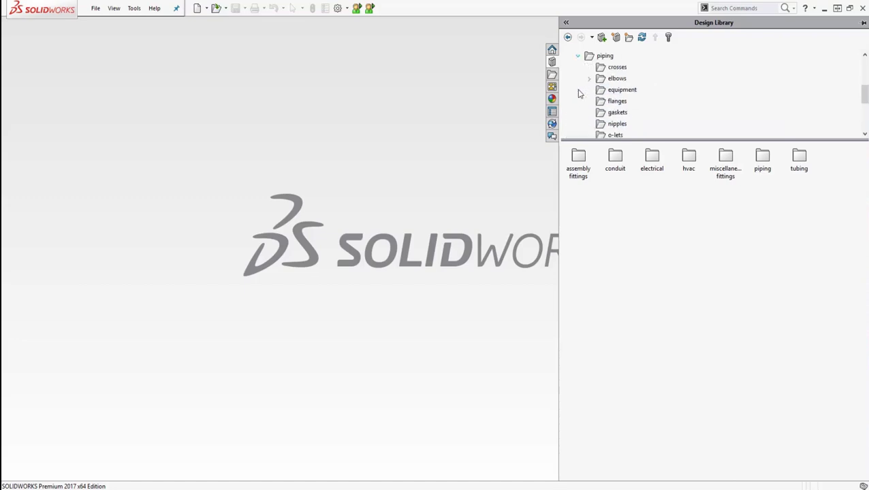
Examine the piping library's crosses, elbows, equipment and nipples, previewing sample-tank-01 and sample-tank-05.
{"action": "left_click", "coordinate": [614, 68]}
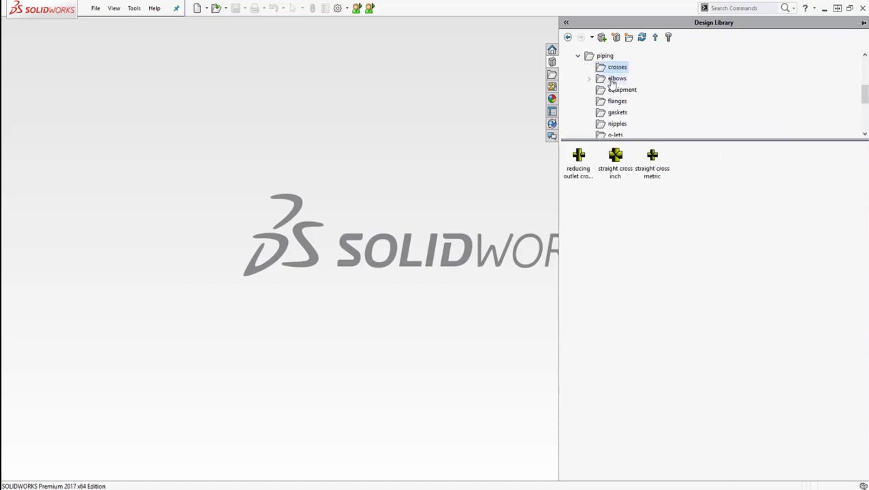
{"action": "left_click", "coordinate": [613, 80]}
{"action": "left_click", "coordinate": [611, 91]}
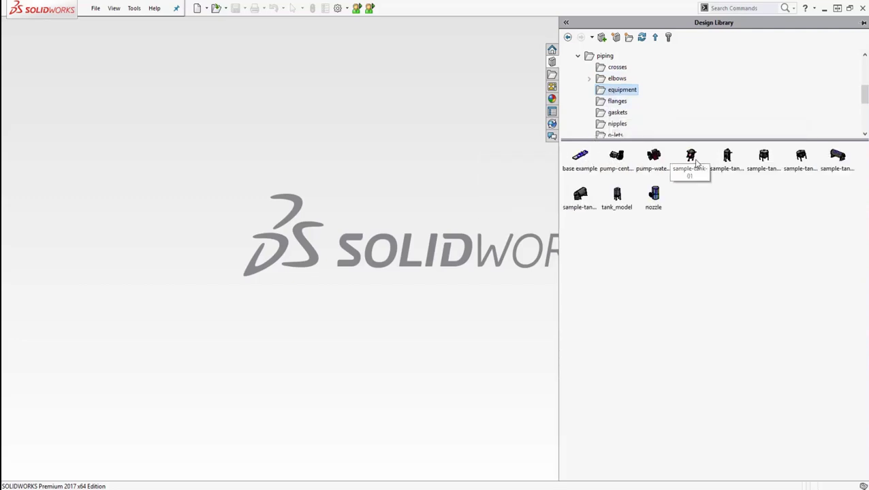
{"action": "mouse_move", "coordinate": [694, 159]}
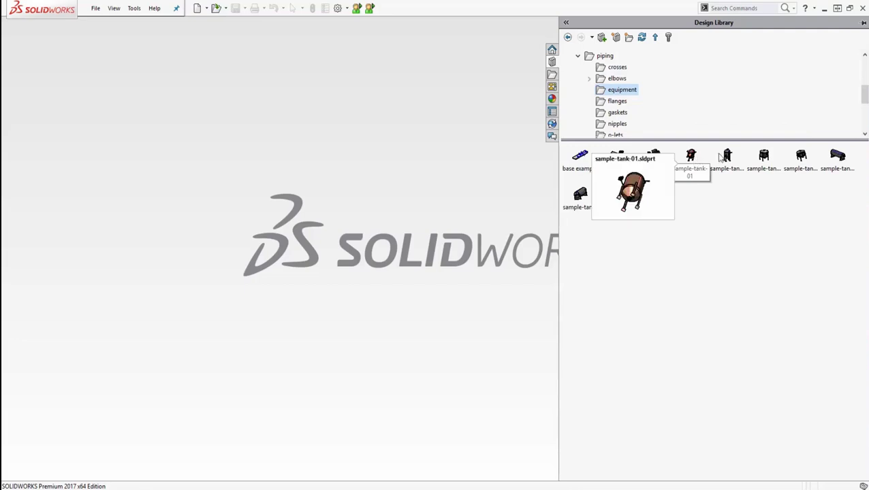
{"action": "mouse_move", "coordinate": [724, 158]}
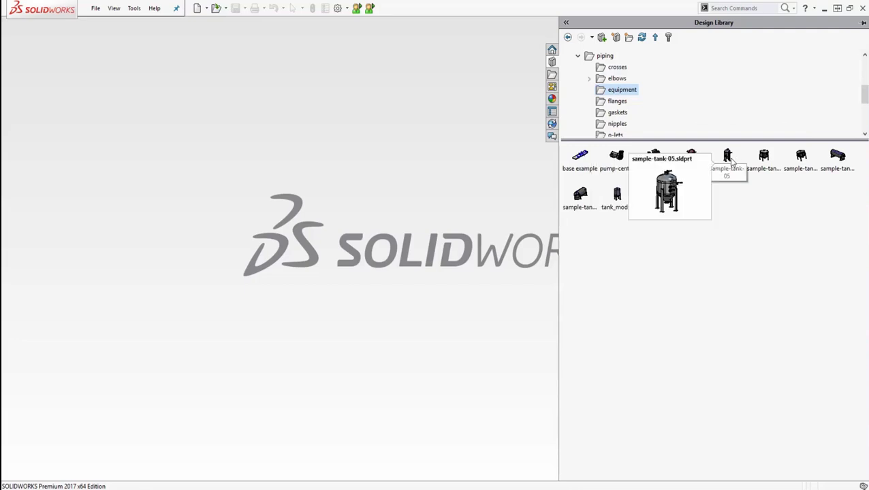
{"action": "left_click", "coordinate": [619, 129]}
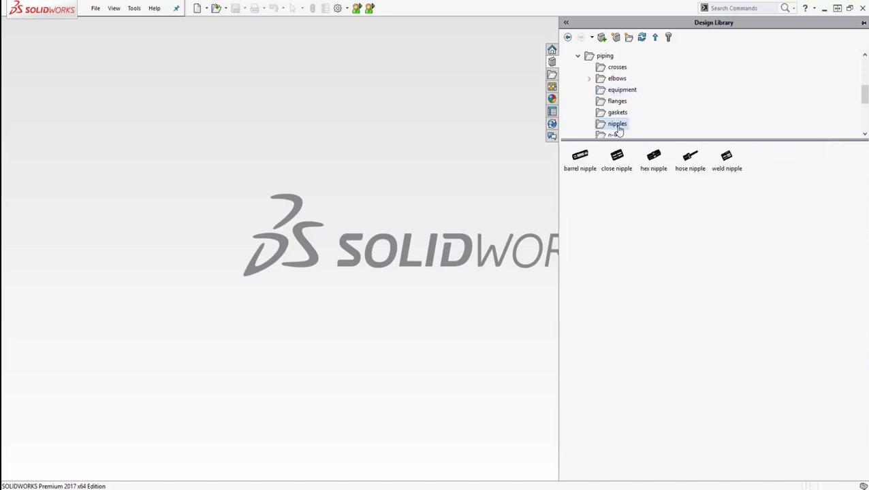
{"action": "scroll", "coordinate": [618, 129], "scroll_direction": "down", "scroll_amount": 1}
{"action": "scroll", "coordinate": [619, 130], "scroll_direction": "down", "scroll_amount": 1}
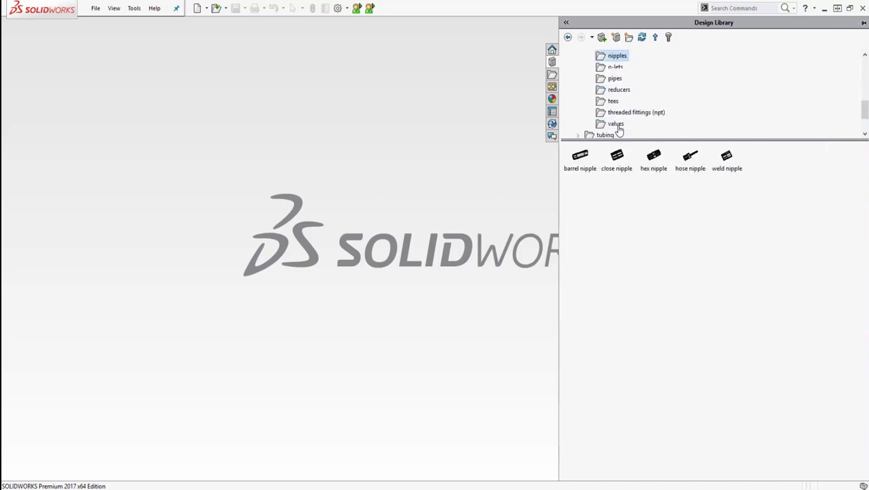
{"action": "scroll", "coordinate": [617, 130], "scroll_direction": "down", "scroll_amount": 1}
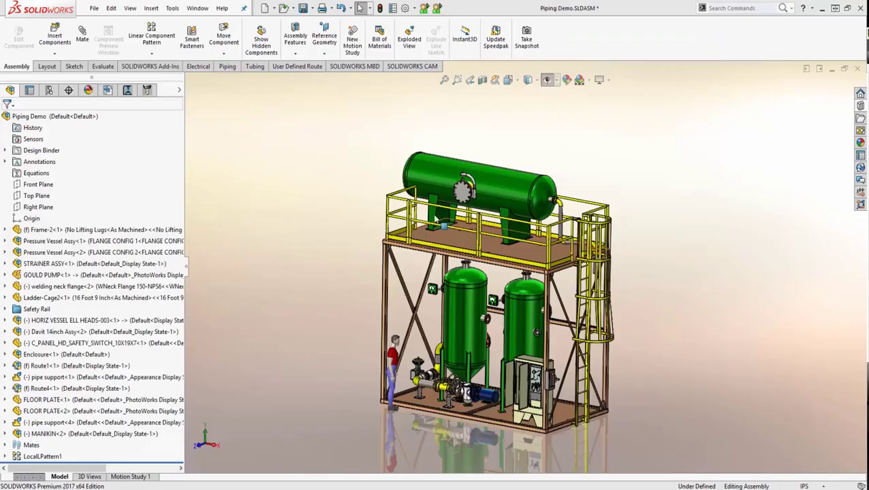
Switch the assembly to the Pipe route display state and fit the model in view.
{"action": "left_click", "coordinate": [180, 92]}
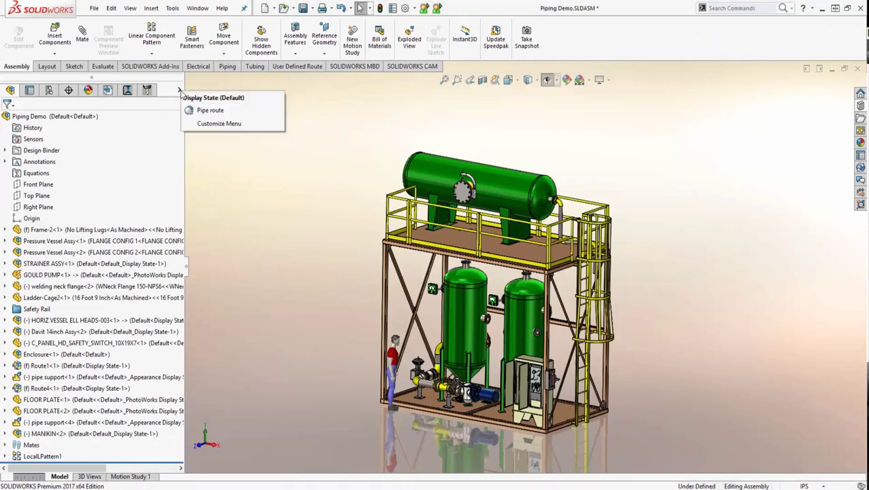
{"action": "left_click", "coordinate": [208, 111]}
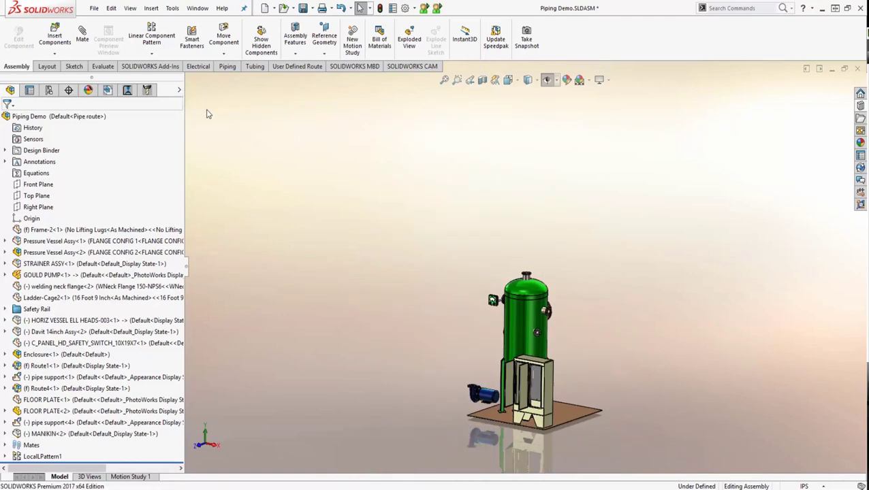
{"action": "key", "text": "f"}
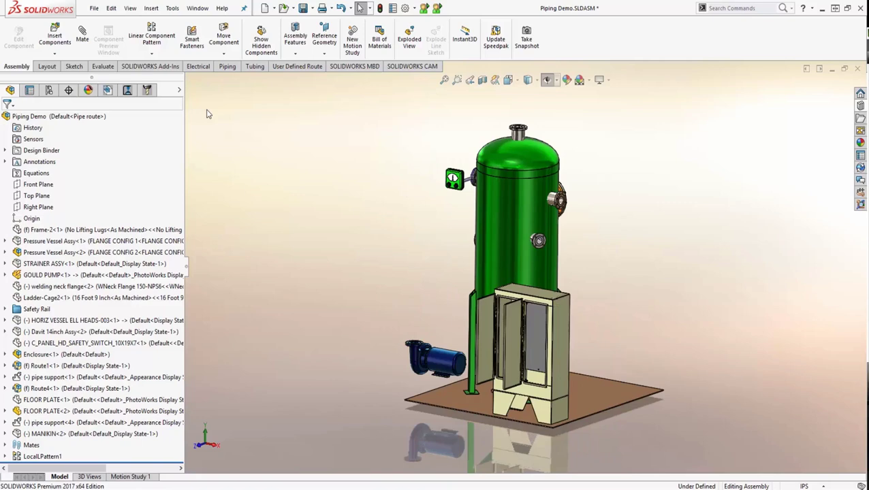
Place a slip on weld flange, configuration Slip On Flange 150-NPS4, on the pump outlet and create the route with default properties, saving all modified documents.
{"action": "scroll", "coordinate": [457, 333], "scroll_direction": "down", "scroll_amount": 1}
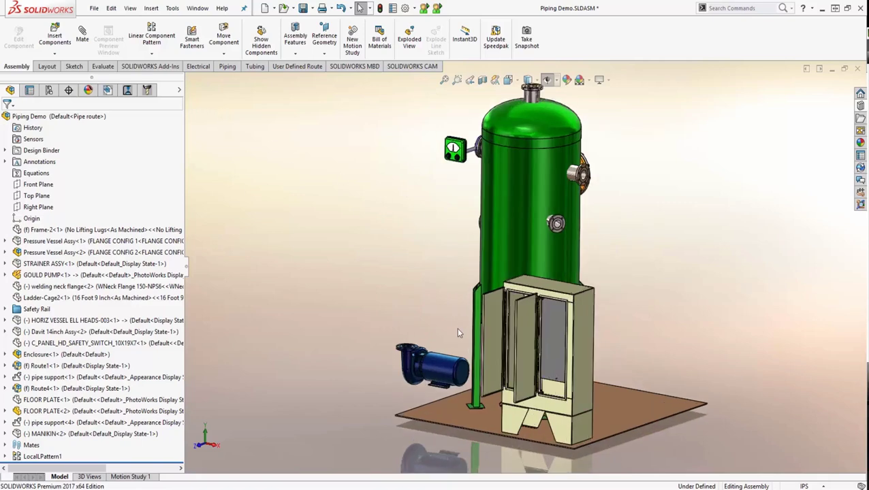
{"action": "scroll", "coordinate": [457, 332], "scroll_direction": "down", "scroll_amount": 4}
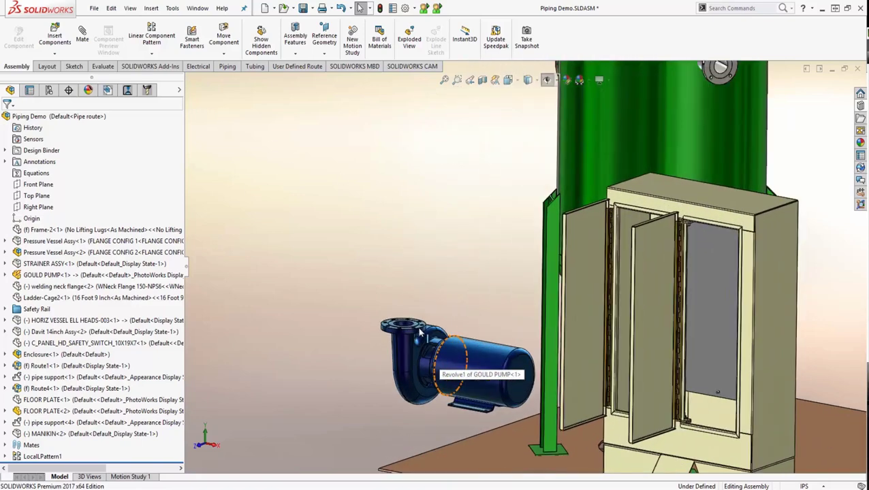
{"action": "scroll", "coordinate": [419, 330], "scroll_direction": "down", "scroll_amount": 2}
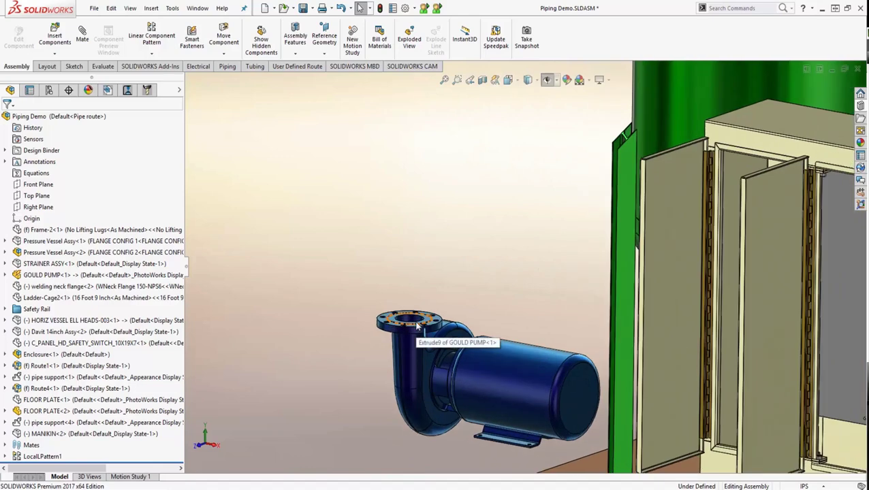
{"action": "left_click", "coordinate": [861, 107]}
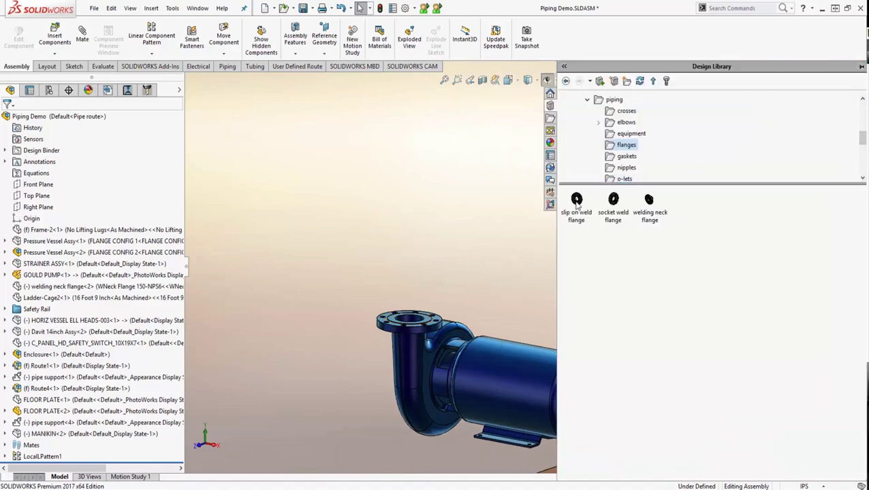
{"action": "left_click_drag", "start_coordinate": [576, 205], "coordinate": [412, 327]}
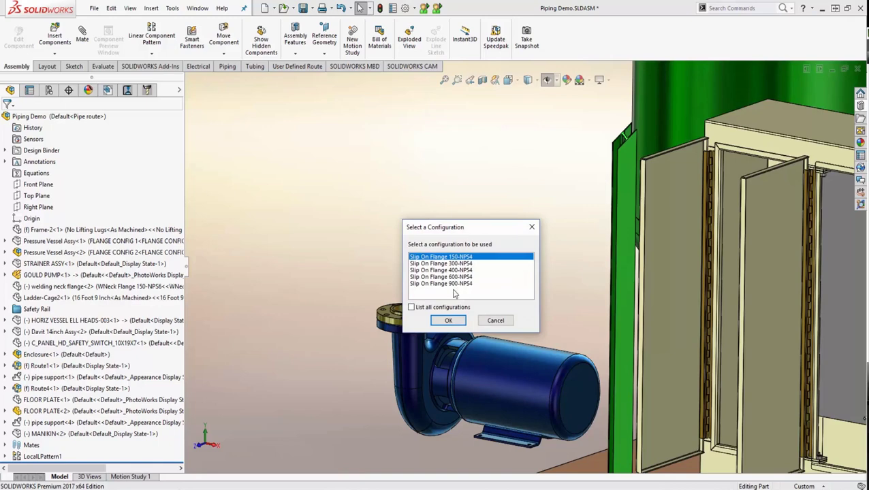
{"action": "left_click", "coordinate": [449, 321]}
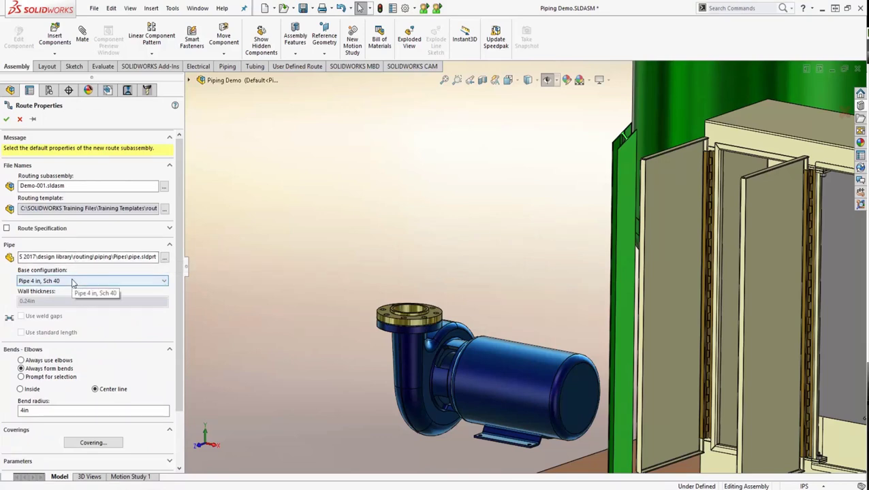
{"action": "left_click", "coordinate": [7, 120]}
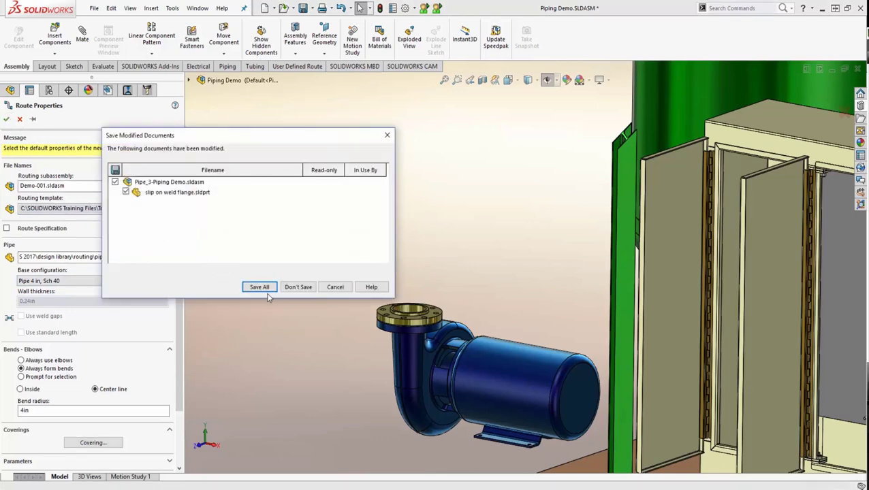
{"action": "left_click", "coordinate": [266, 289]}
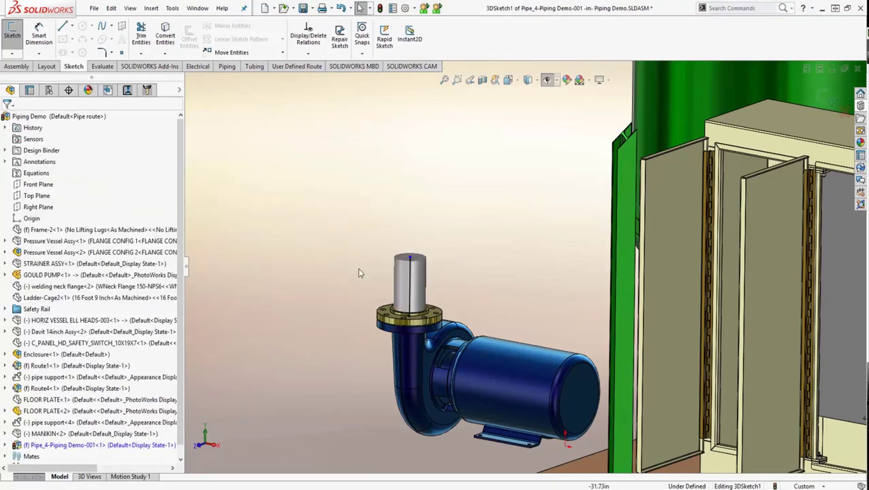
Extend the pipe stub vertically above the pump flange and sketch a horizontal line about 1'-7.37" long along X from its end.
{"action": "left_click_drag", "start_coordinate": [410, 258], "coordinate": [413, 129]}
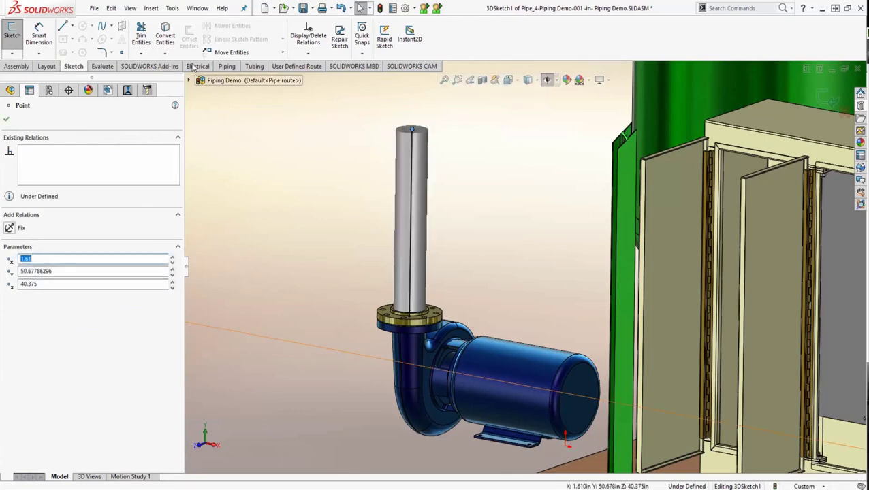
{"action": "left_click", "coordinate": [64, 27]}
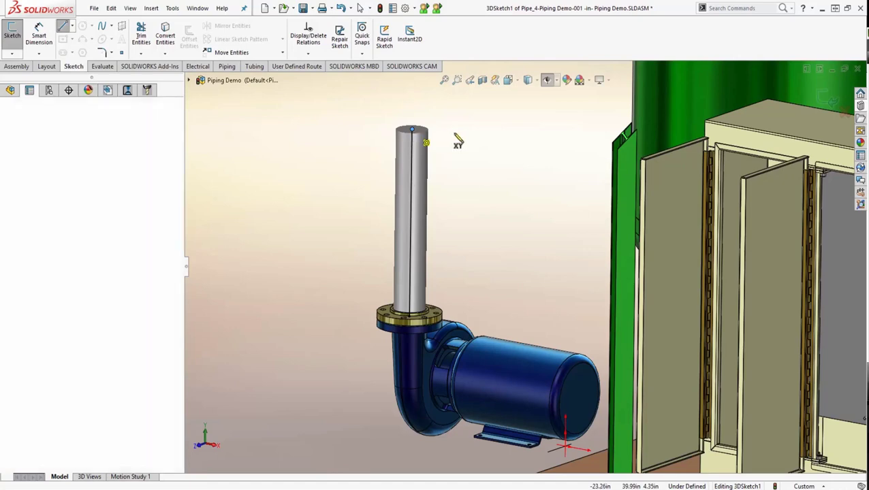
{"action": "left_click", "coordinate": [411, 129]}
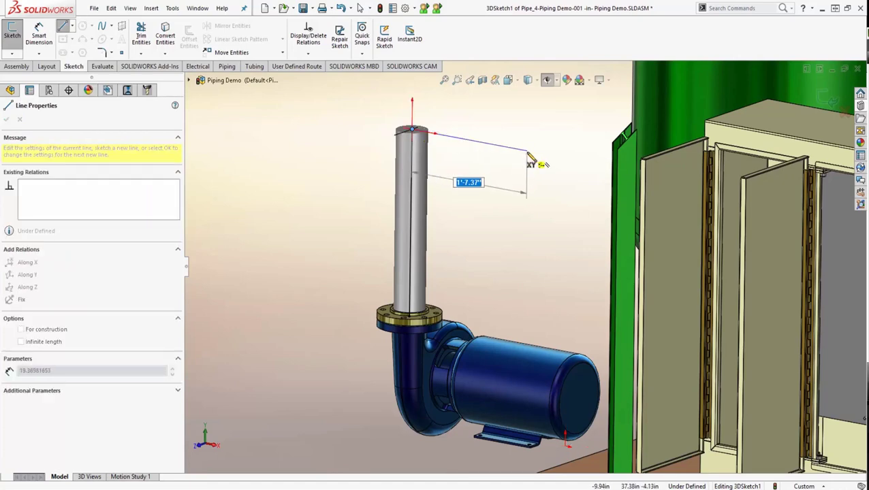
{"action": "left_click", "coordinate": [528, 154]}
{"action": "mouse_move", "coordinate": [572, 246]}
{"action": "middle_mouse_down"}
{"action": "mouse_move", "coordinate": [521, 267]}
{"action": "mouse_move", "coordinate": [553, 237]}
{"action": "middle_mouse_up"}
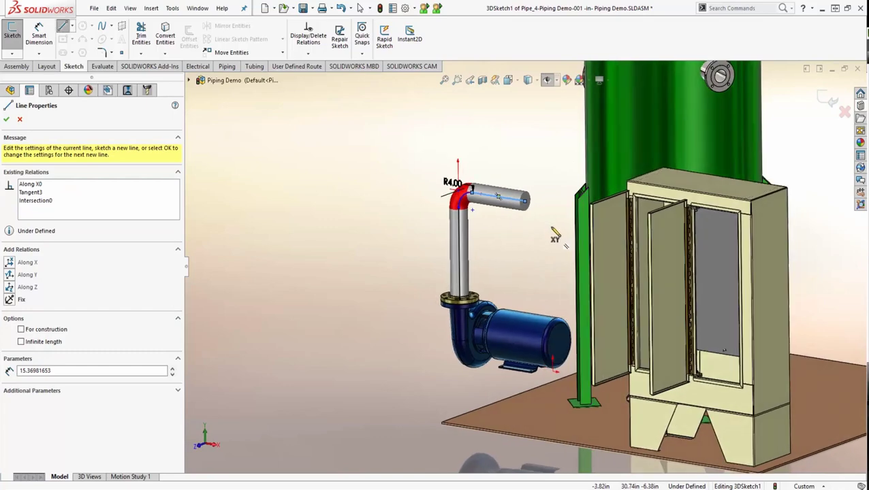
{"action": "left_click", "coordinate": [8, 121]}
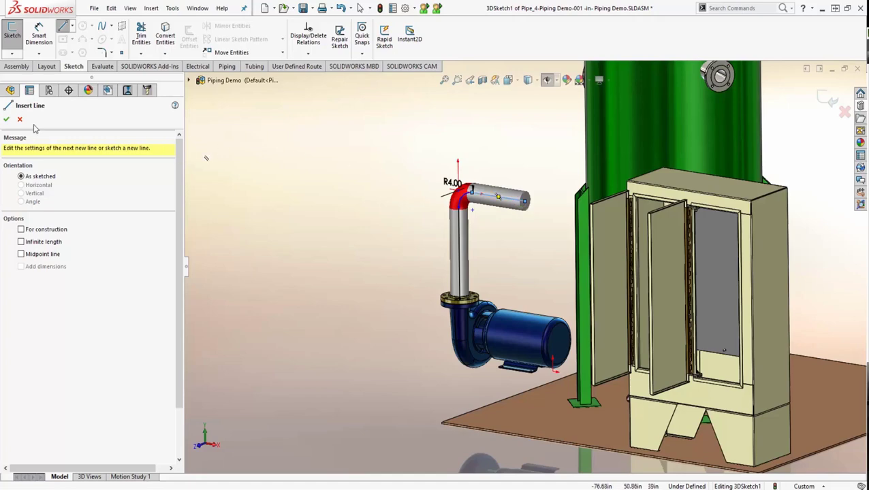
{"action": "left_click", "coordinate": [8, 121]}
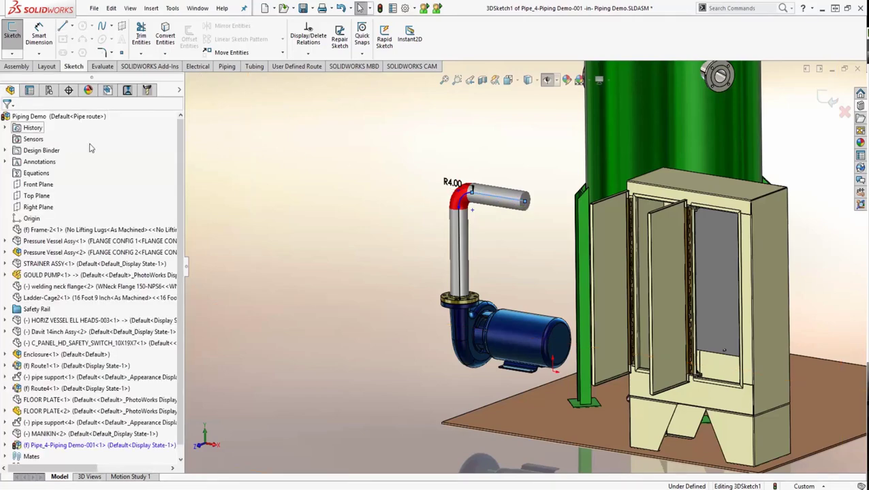
Delete the horizontal line from the route above the pump.
{"action": "left_click", "coordinate": [504, 202]}
{"action": "key", "text": "Delete"}
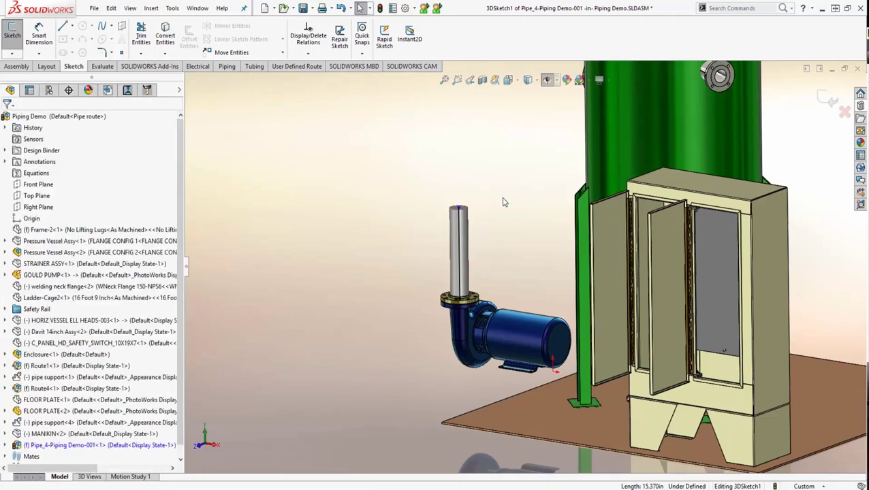
Place a slip on weld flange on the vessel's upper side nozzle, choosing Slip On Flange 150-NPS4 from the full configuration list.
{"action": "scroll", "coordinate": [505, 202], "scroll_direction": "up", "scroll_amount": 5}
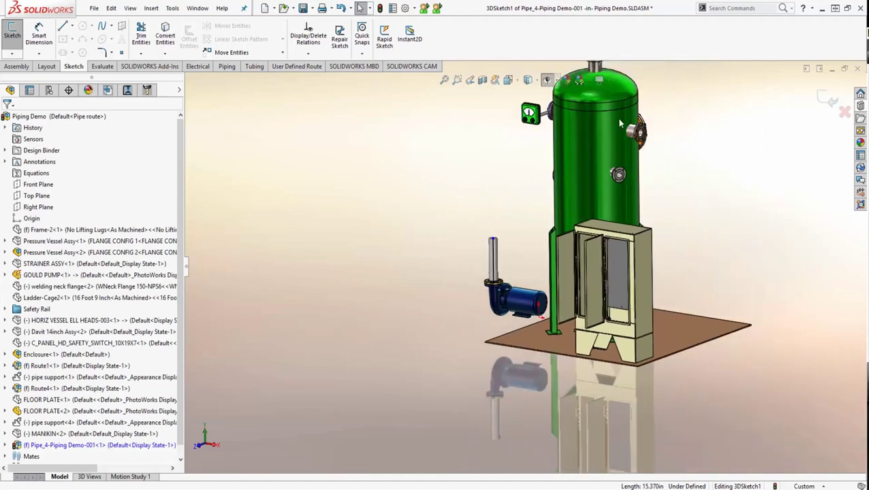
{"action": "scroll", "coordinate": [647, 132], "scroll_direction": "down", "scroll_amount": 4}
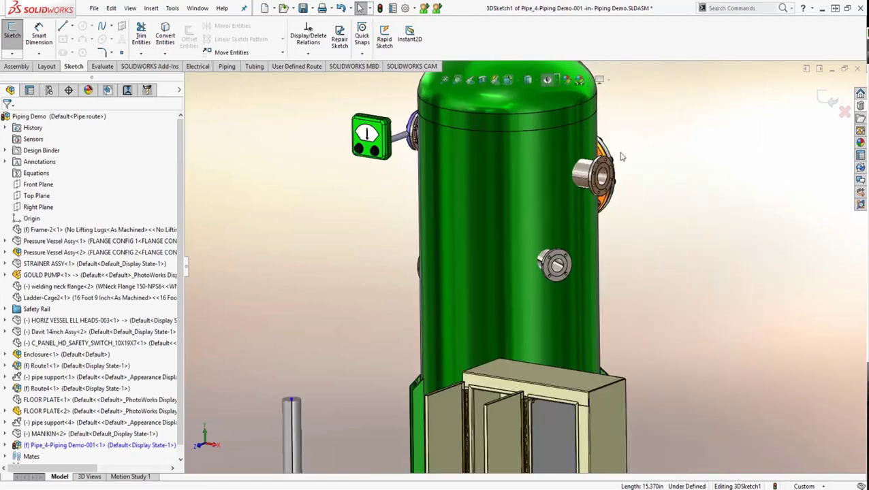
{"action": "left_click", "coordinate": [861, 107]}
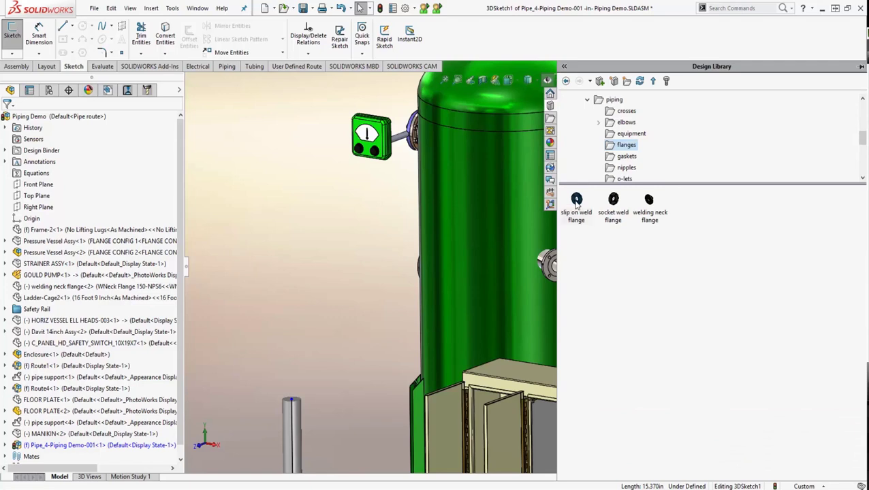
{"action": "left_click_drag", "start_coordinate": [577, 205], "coordinate": [613, 188]}
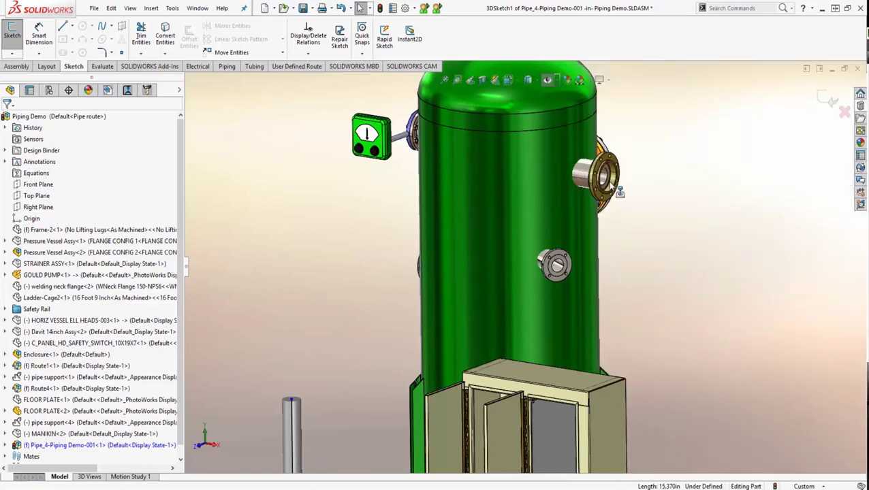
{"action": "left_click_drag", "start_coordinate": [613, 190], "coordinate": [613, 191]}
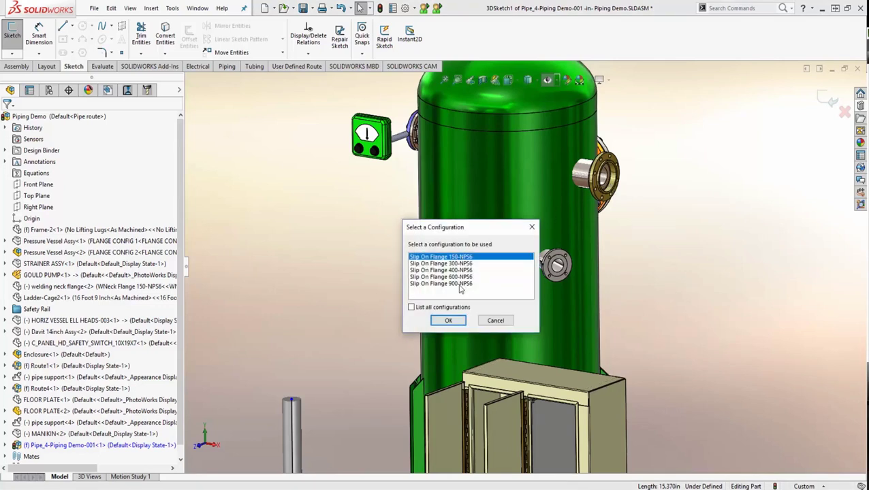
{"action": "left_click", "coordinate": [410, 309]}
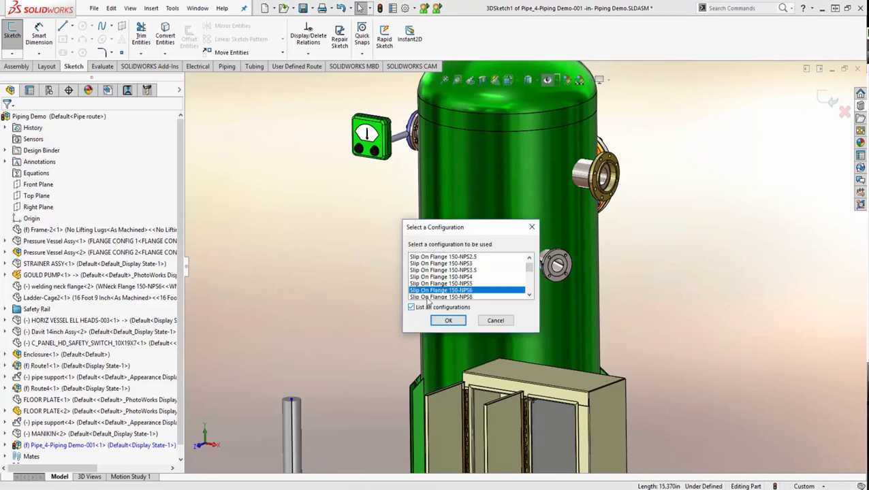
{"action": "left_click", "coordinate": [459, 277]}
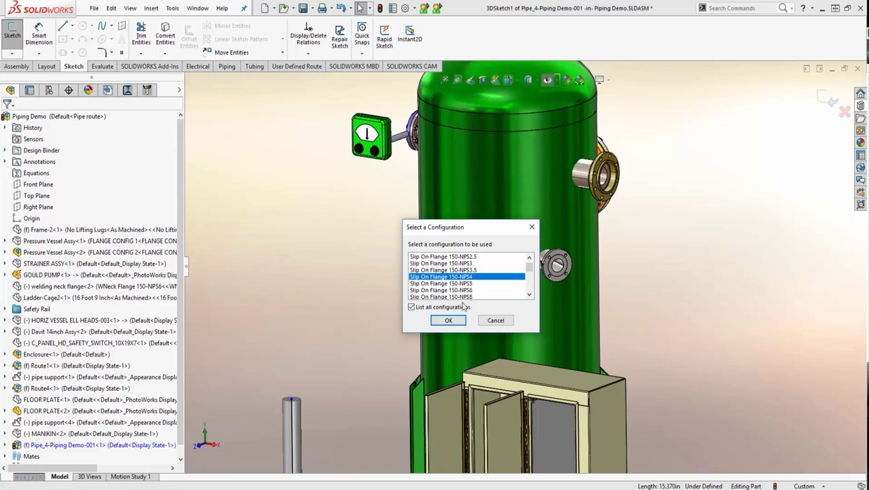
{"action": "left_click", "coordinate": [449, 321]}
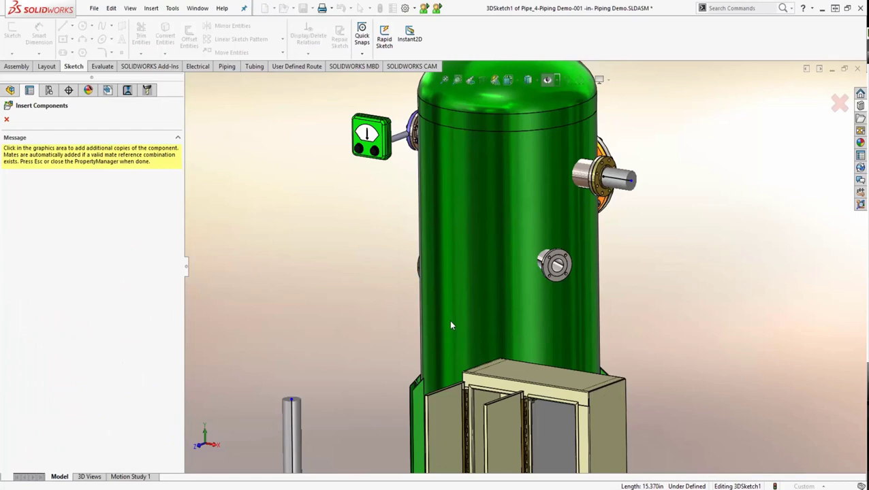
{"action": "scroll", "coordinate": [450, 326], "scroll_direction": "up", "scroll_amount": 4}
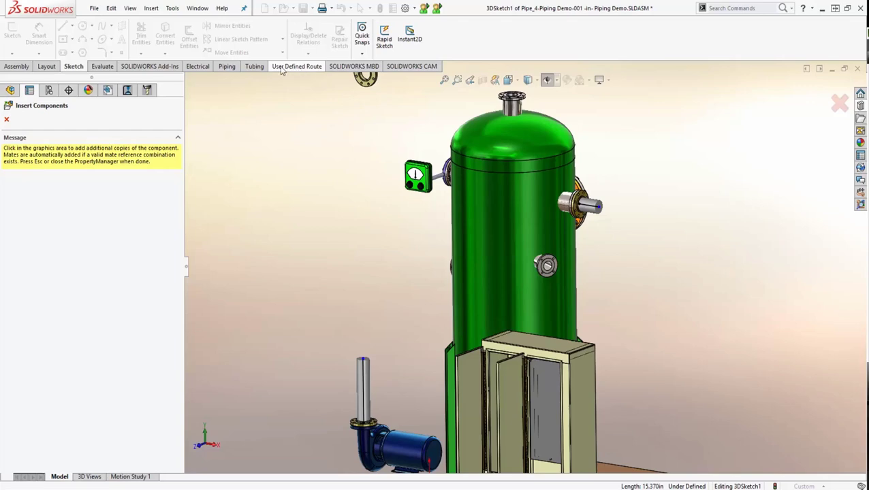
{"action": "left_click", "coordinate": [228, 67]}
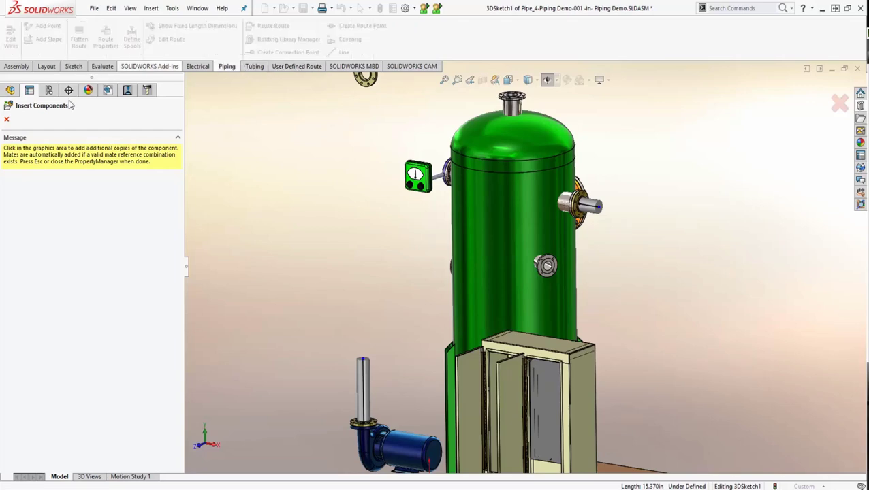
{"action": "left_click", "coordinate": [6, 120]}
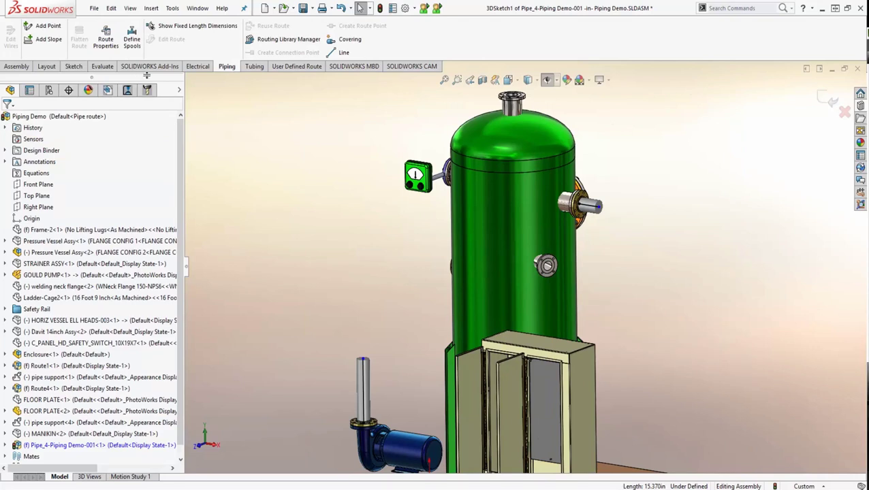
Auto-route the pipe from the pump stub's end to the vessel nozzle's stub end, cycling the alternate paths and keeping Solution 1-X,Y,Z.
{"action": "right_click", "coordinate": [364, 360]}
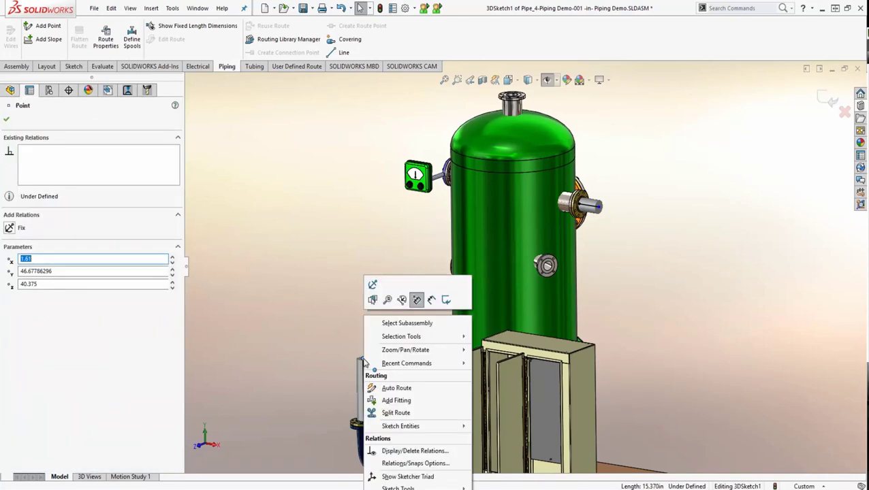
{"action": "left_click", "coordinate": [397, 389]}
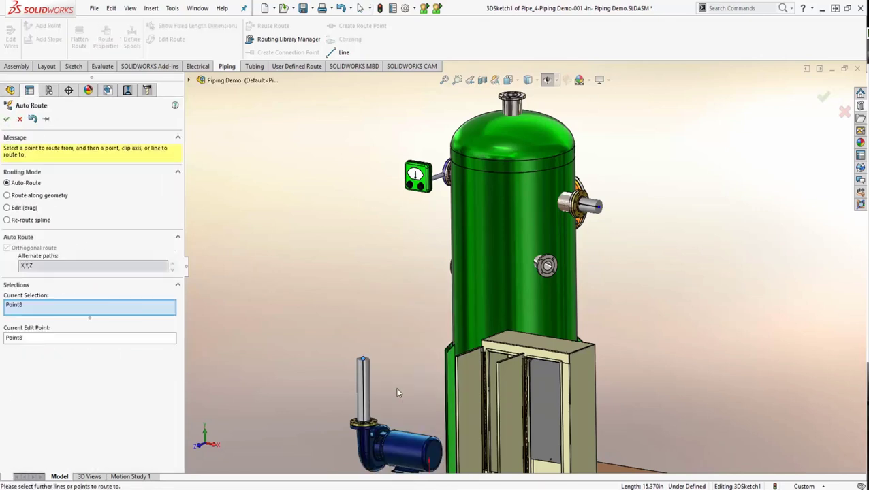
{"action": "left_click", "coordinate": [602, 213]}
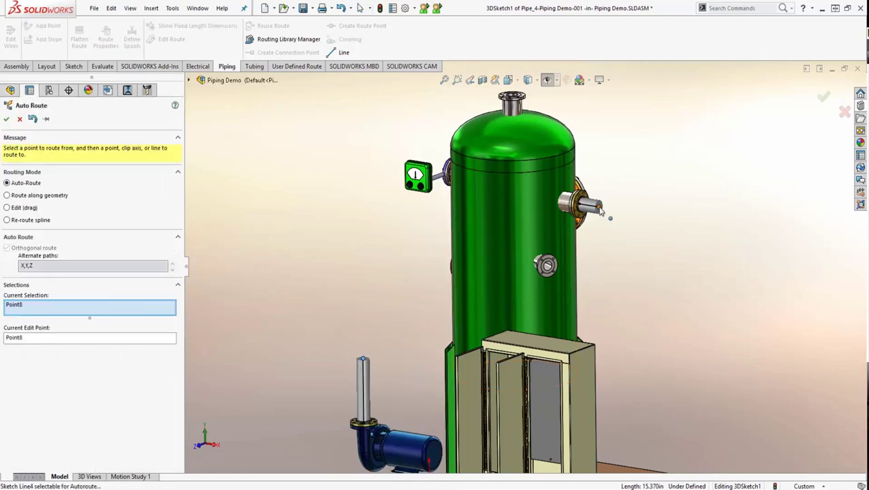
{"action": "mouse_move", "coordinate": [640, 243]}
{"action": "middle_mouse_down"}
{"action": "mouse_move", "coordinate": [670, 242]}
{"action": "mouse_move", "coordinate": [628, 247]}
{"action": "middle_mouse_up"}
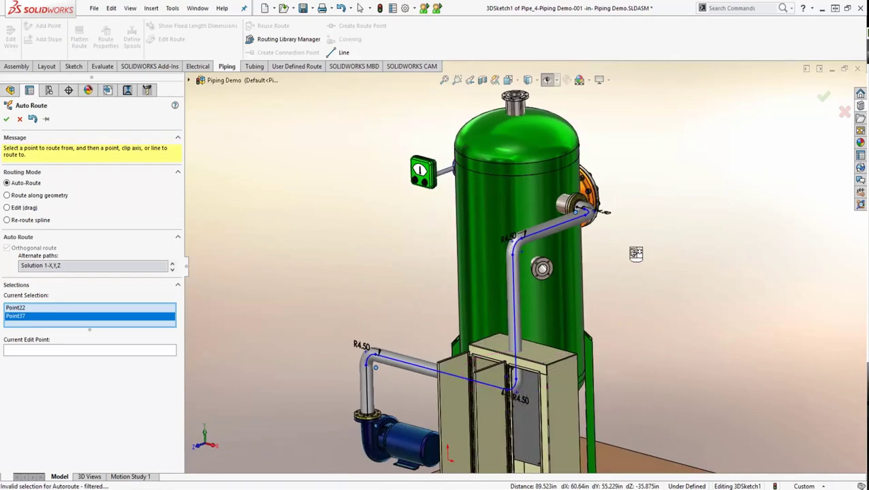
{"action": "left_click", "coordinate": [173, 266]}
{"action": "left_click", "coordinate": [172, 266]}
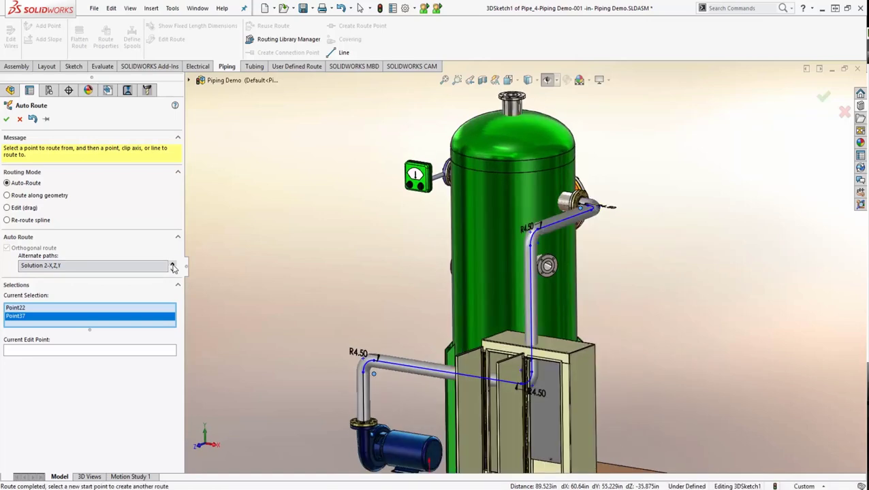
{"action": "left_click", "coordinate": [172, 266]}
{"action": "left_click", "coordinate": [172, 266]}
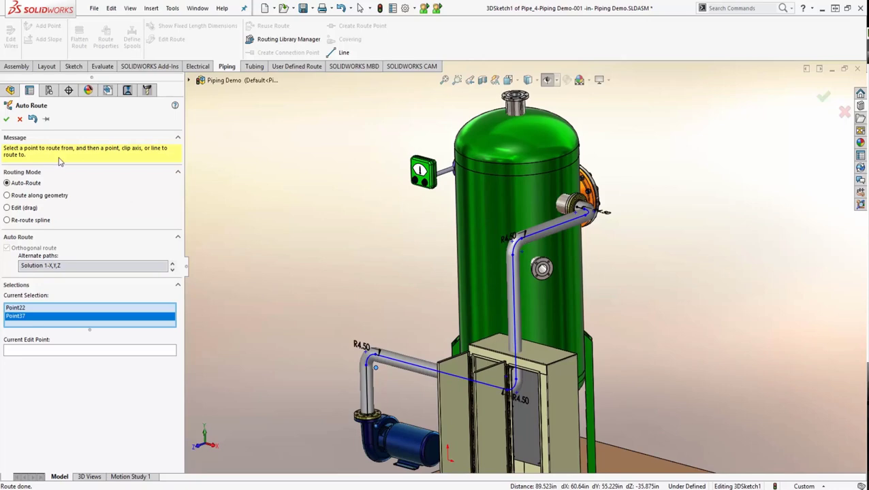
{"action": "left_click", "coordinate": [7, 118]}
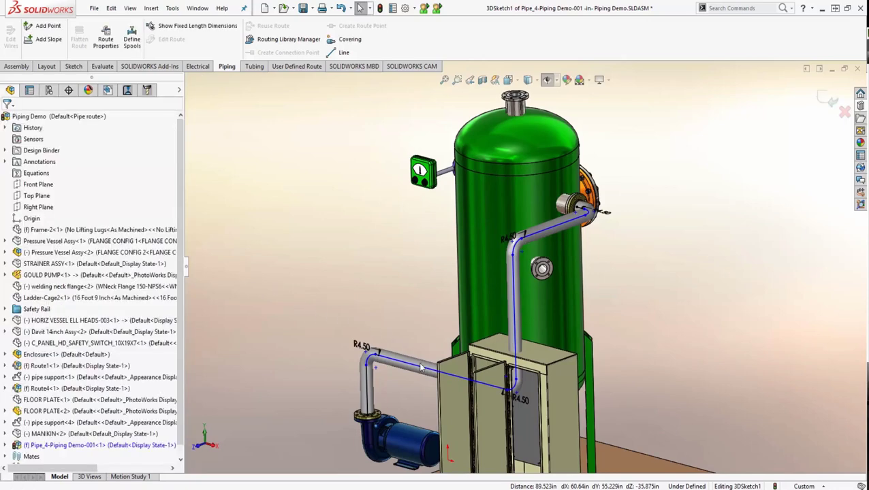
Raise the long horizontal pipe run above the enclosure, dimension it 5 in from the enclosure cap's top face, and finish the route sketch.
{"action": "left_click_drag", "start_coordinate": [421, 368], "coordinate": [429, 304]}
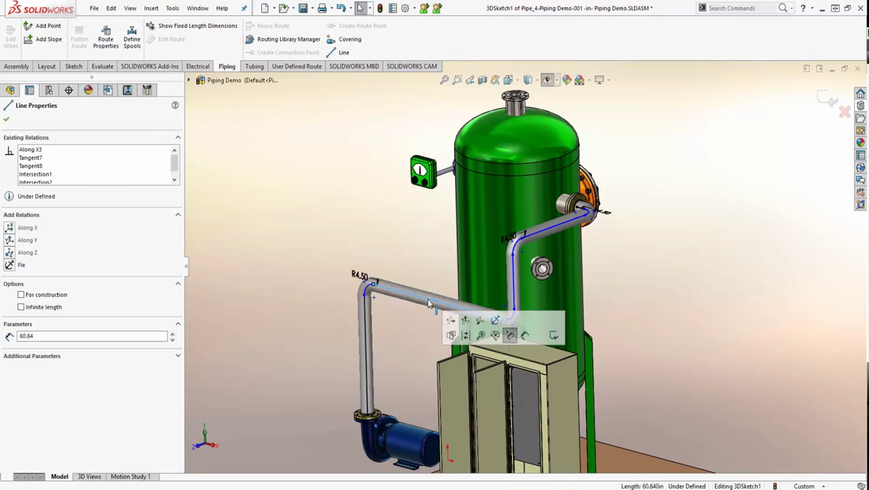
{"action": "middle_click_drag", "start_coordinate": [632, 276], "coordinate": [582, 300]}
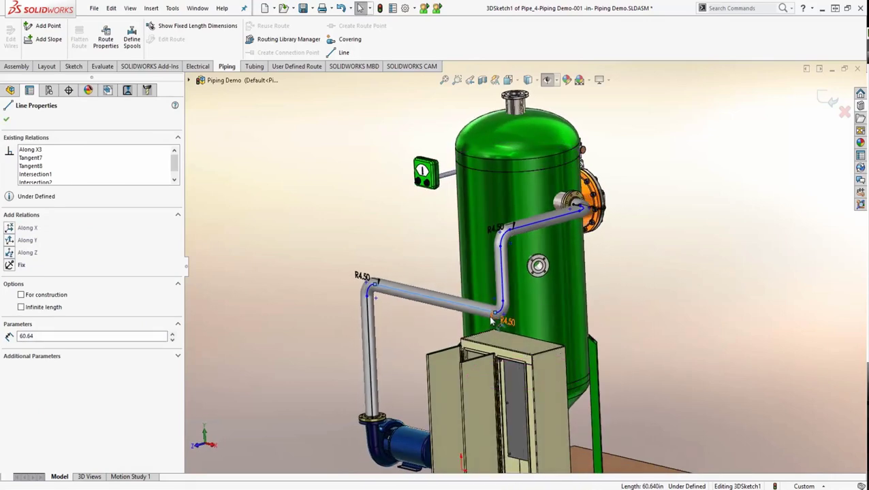
{"action": "scroll", "coordinate": [491, 318], "scroll_direction": "down", "scroll_amount": 3}
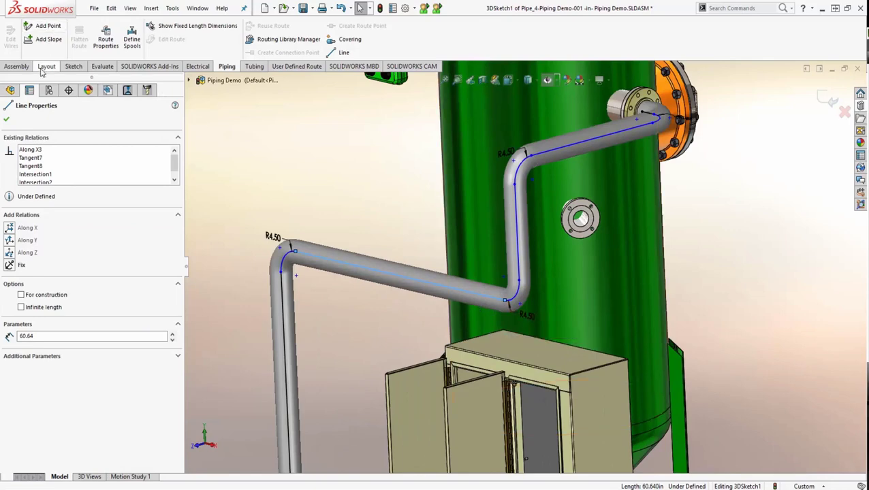
{"action": "left_click", "coordinate": [68, 65]}
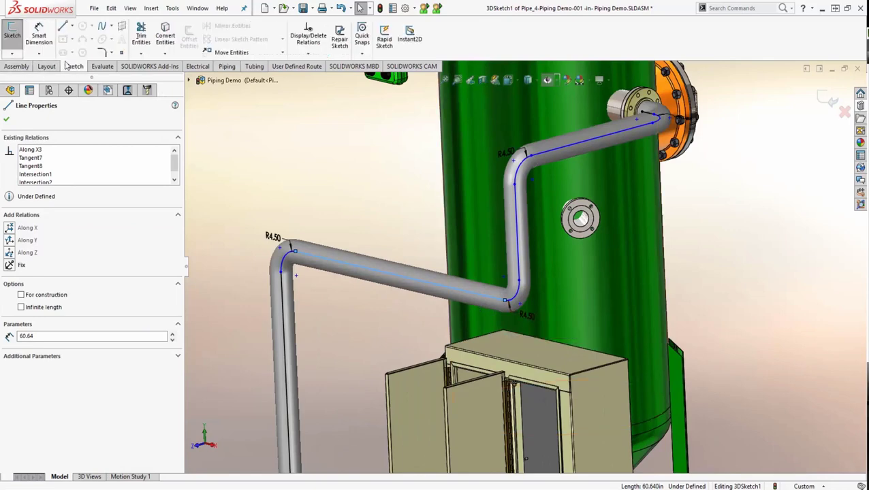
{"action": "left_click", "coordinate": [39, 35]}
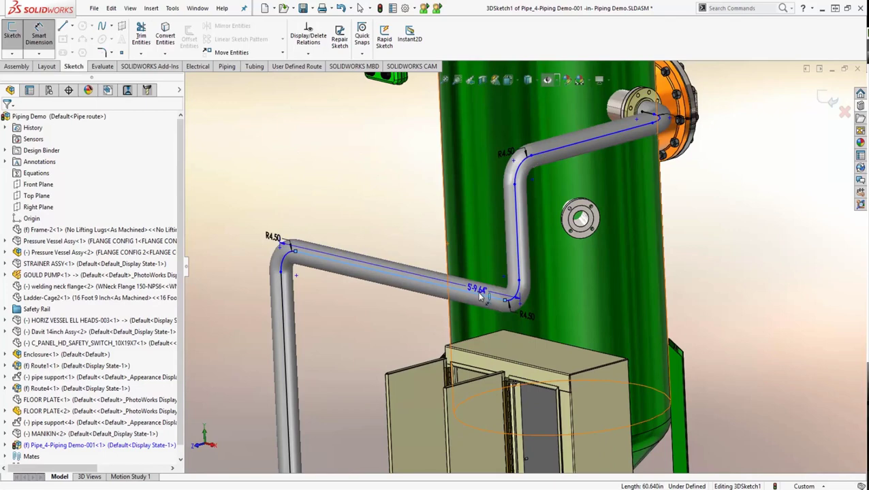
{"action": "left_click", "coordinate": [491, 347]}
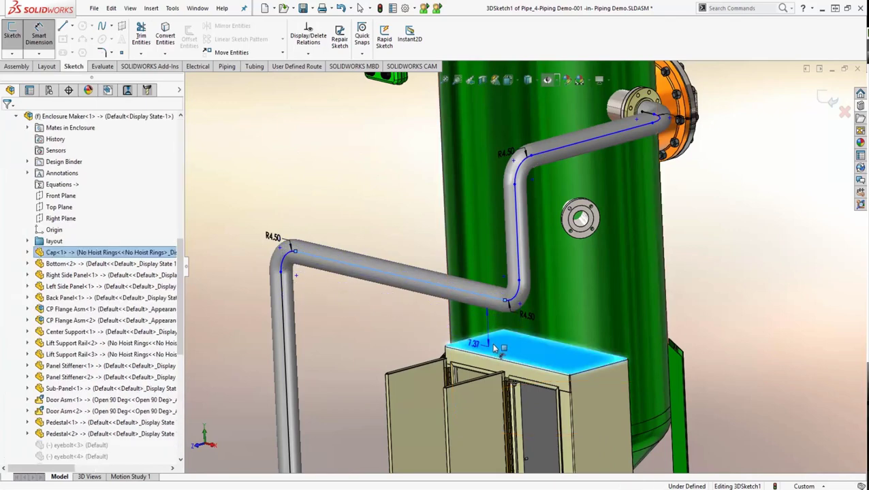
{"action": "left_click", "coordinate": [425, 319]}
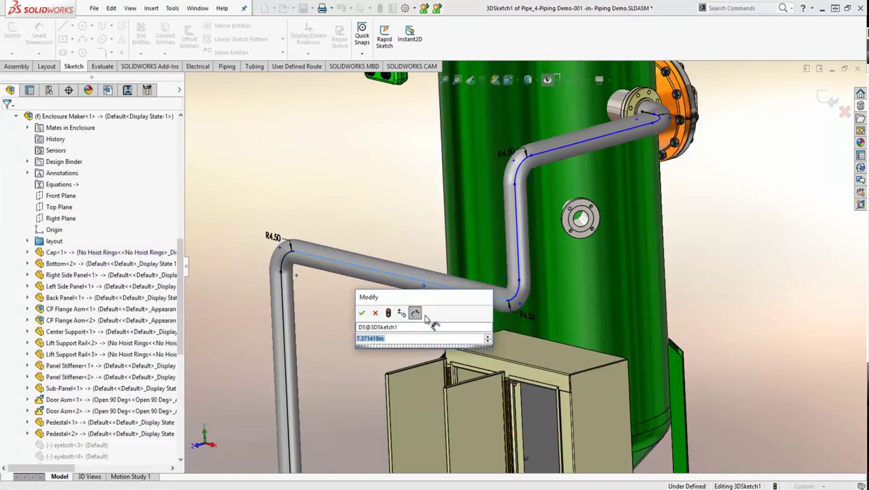
{"action": "type", "text": "5"}
{"action": "key", "text": "Return"}
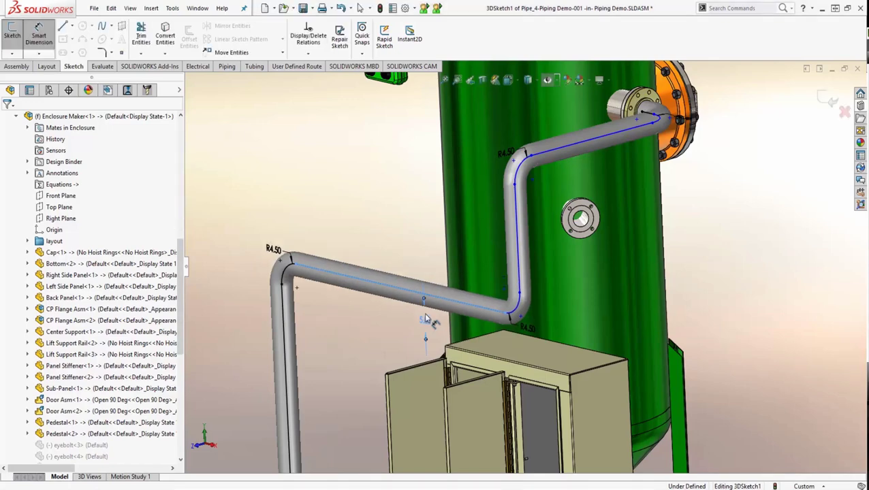
{"action": "left_click", "coordinate": [827, 102]}
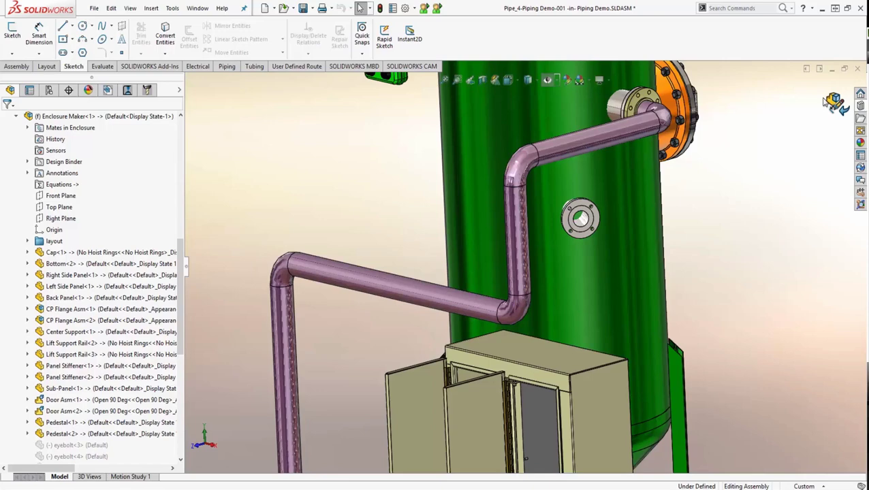
Reopen Route1 of the Pipe_4-Piping Demo-001 subassembly for route editing.
{"action": "scroll", "coordinate": [619, 300], "scroll_direction": "up", "scroll_amount": 3}
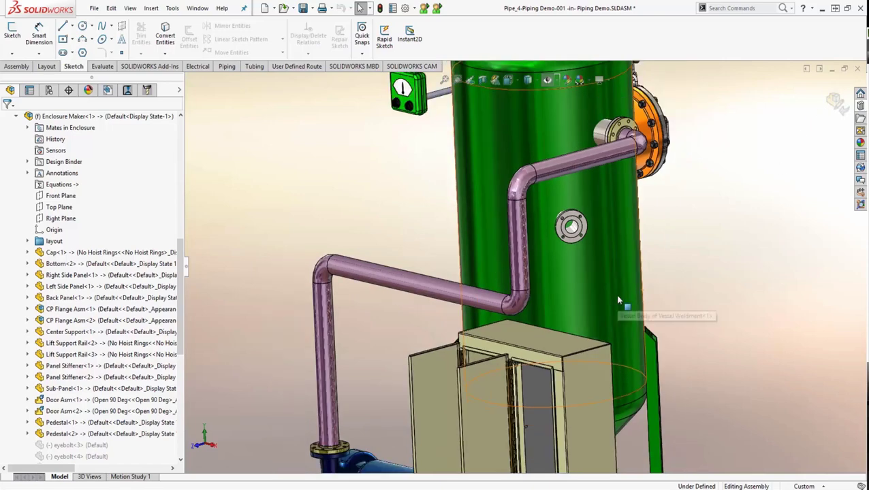
{"action": "middle_click_drag", "start_coordinate": [618, 269], "coordinate": [642, 256]}
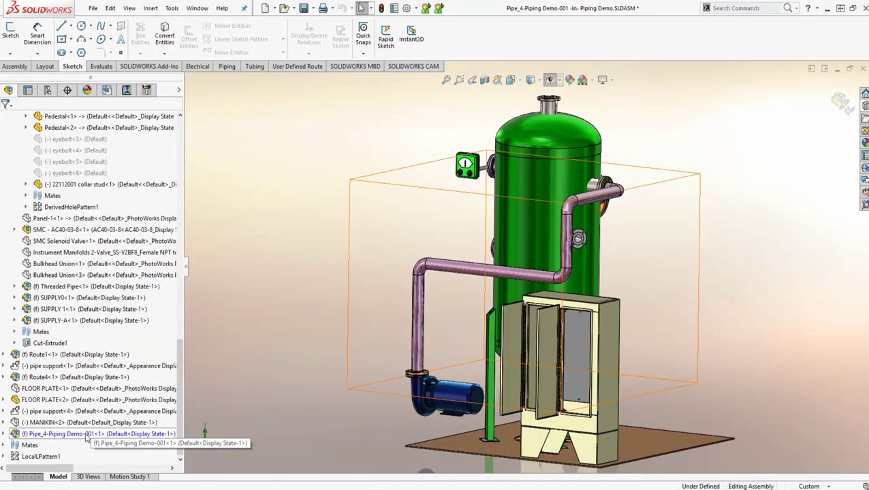
{"action": "left_click", "coordinate": [4, 434]}
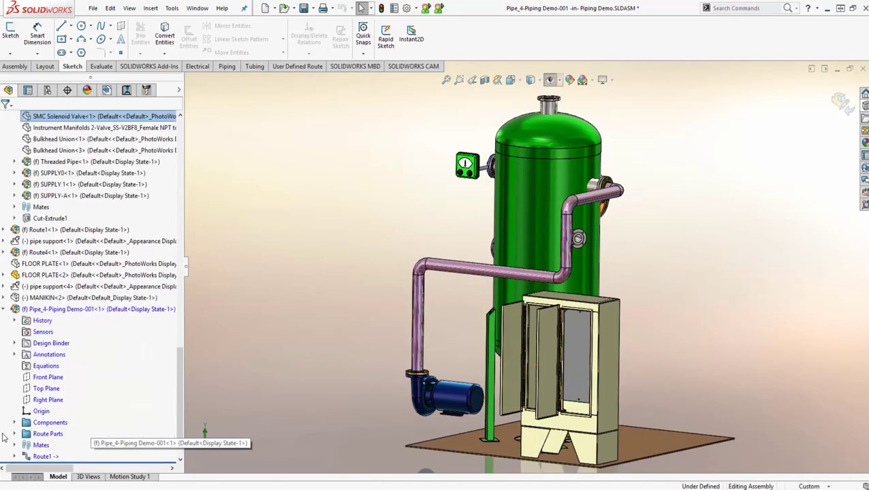
{"action": "right_click", "coordinate": [53, 462]}
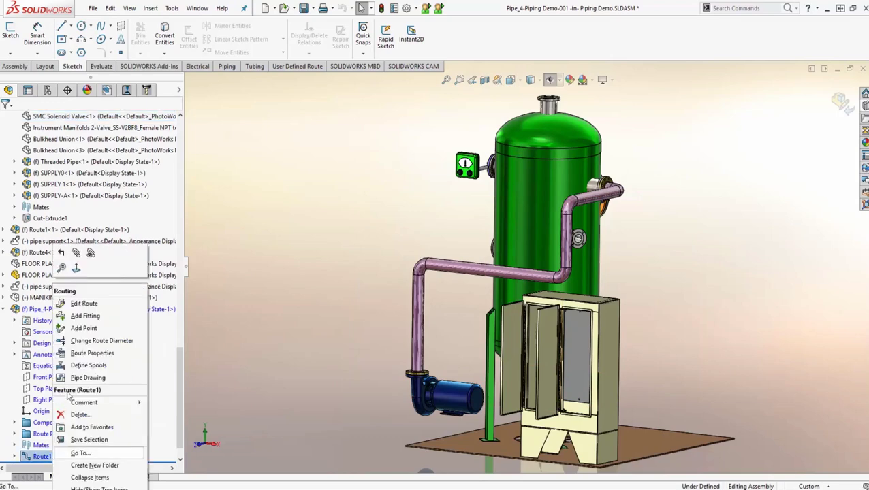
{"action": "left_click", "coordinate": [90, 308]}
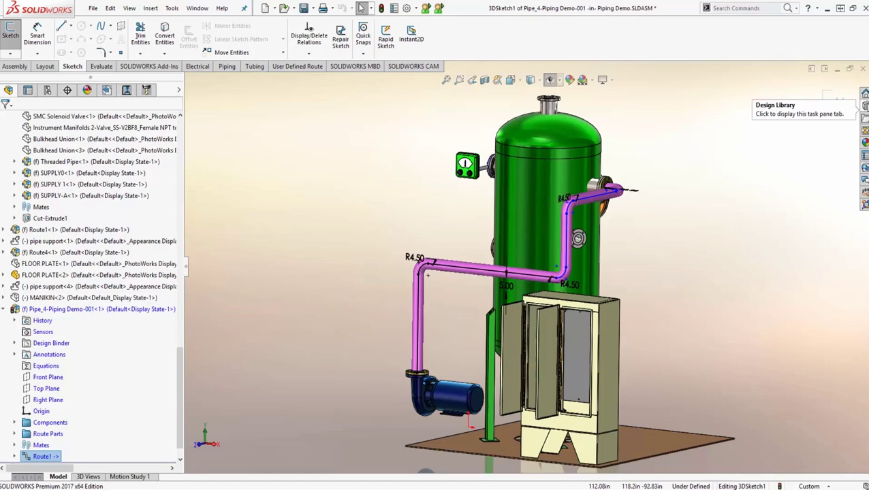
Insert a flanged globe valve, Class 150, NPS 4, RF, into the vertical pipe above the pump, shortening the pipe between nipple and fitting.
{"action": "left_click", "coordinate": [865, 105]}
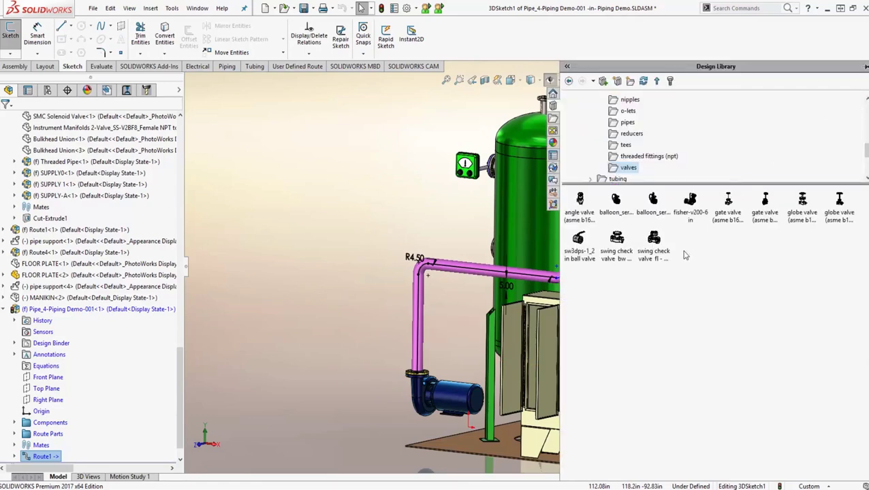
{"action": "left_click_drag", "start_coordinate": [832, 213], "coordinate": [418, 313]}
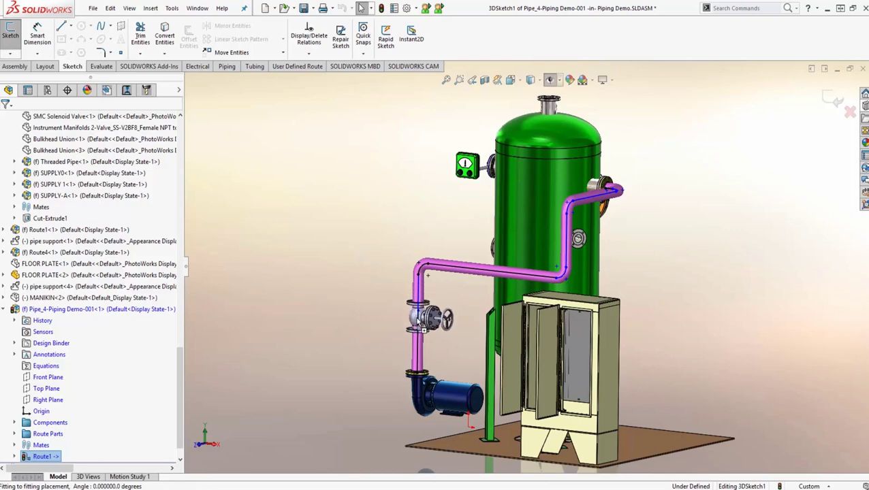
{"action": "left_click", "coordinate": [420, 324]}
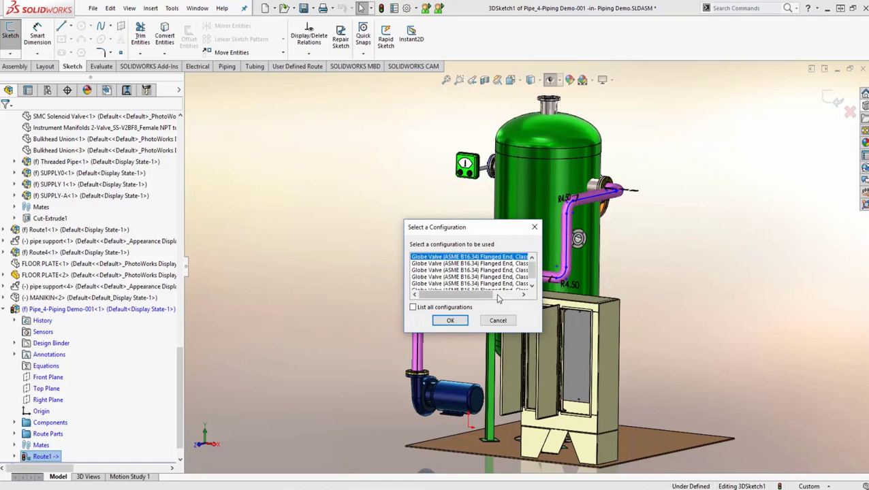
{"action": "left_click_drag", "start_coordinate": [477, 295], "coordinate": [506, 295]}
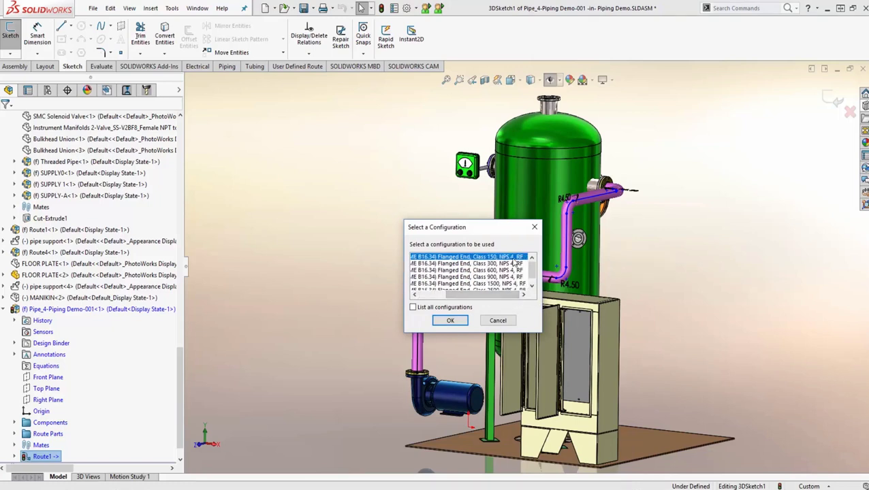
{"action": "left_click", "coordinate": [450, 320]}
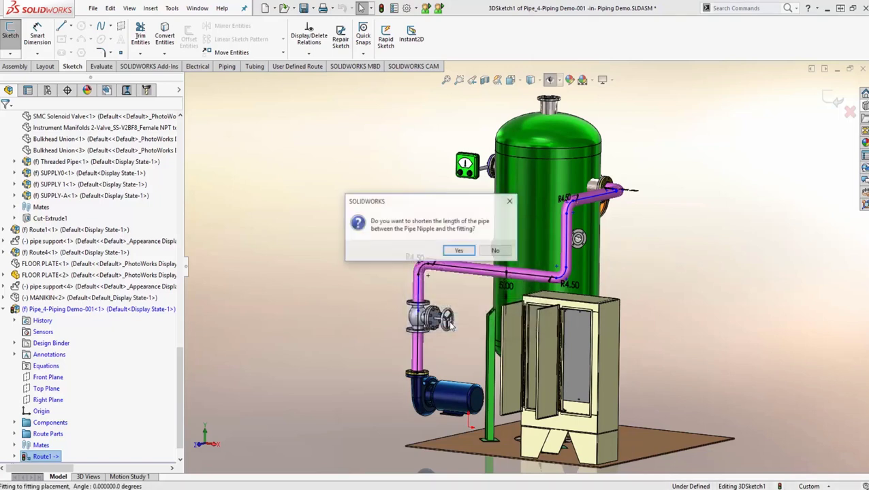
{"action": "left_click", "coordinate": [459, 251]}
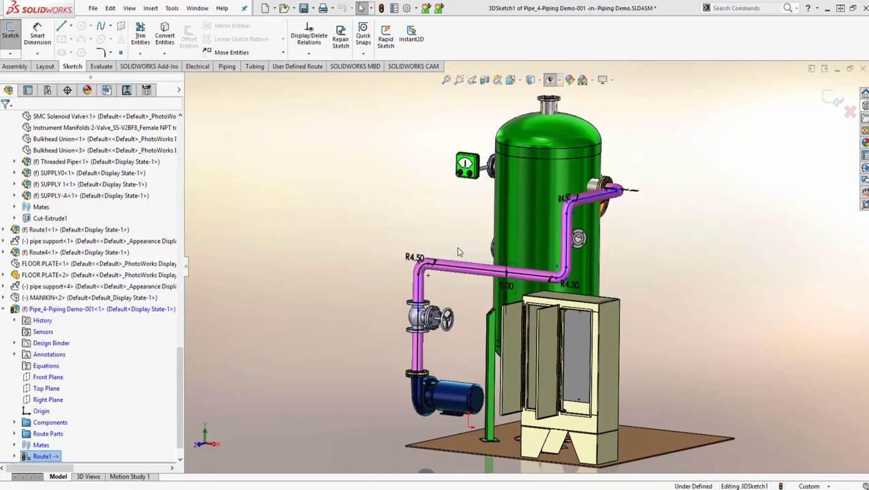
Place a second globe valve on the horizontal pipe run without shortening the pipe, and finish inserting components.
{"action": "left_click", "coordinate": [505, 275]}
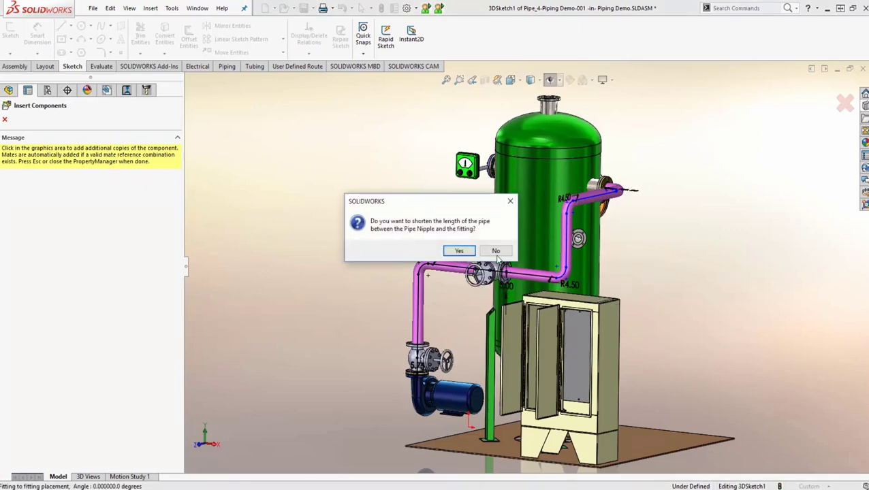
{"action": "left_click", "coordinate": [496, 251]}
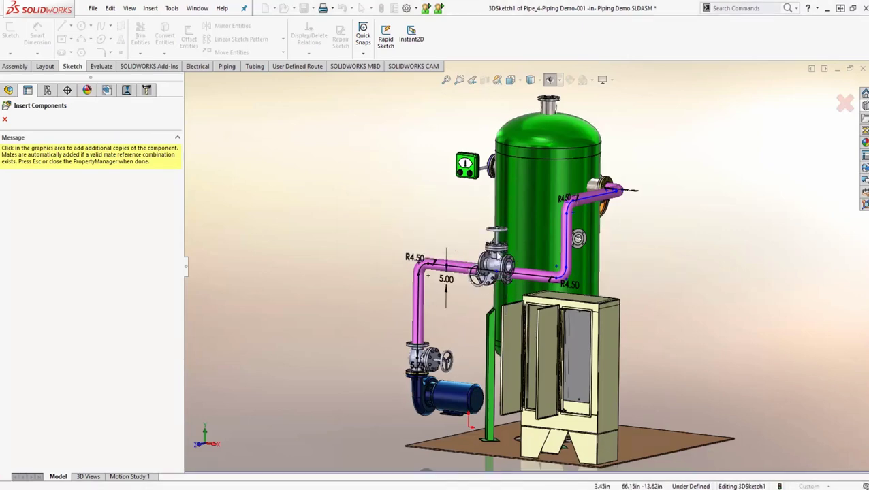
{"action": "left_click", "coordinate": [4, 121]}
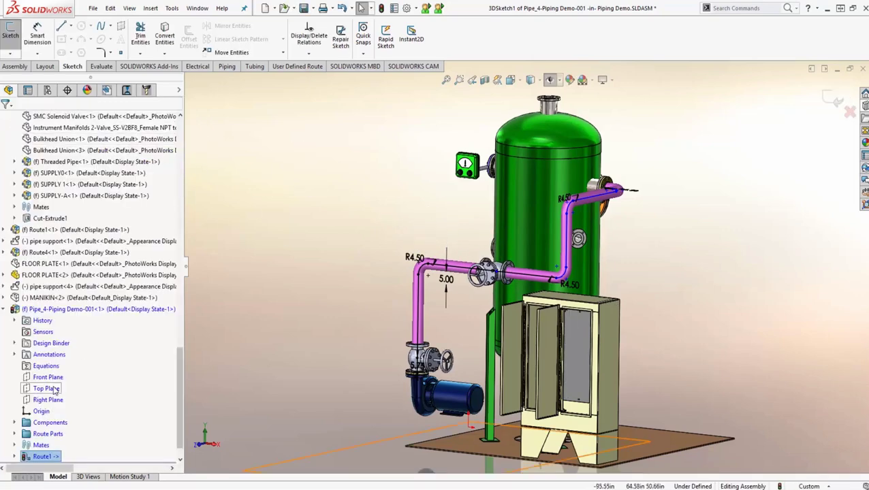
Return to editing the top-level assembly and open the Pipe_4-Piping Demo-001 subassembly in its own window.
{"action": "left_click", "coordinate": [15, 67]}
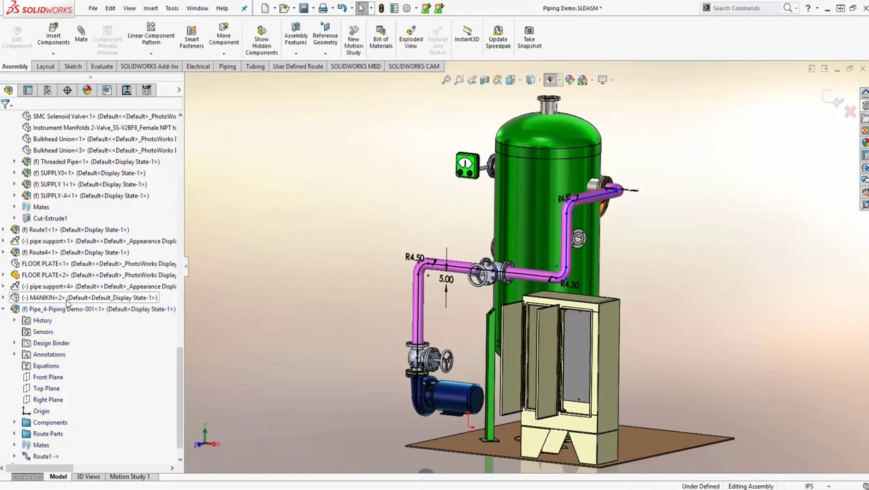
{"action": "left_click", "coordinate": [41, 309]}
{"action": "right_click", "coordinate": [43, 310]}
{"action": "left_click", "coordinate": [77, 104]}
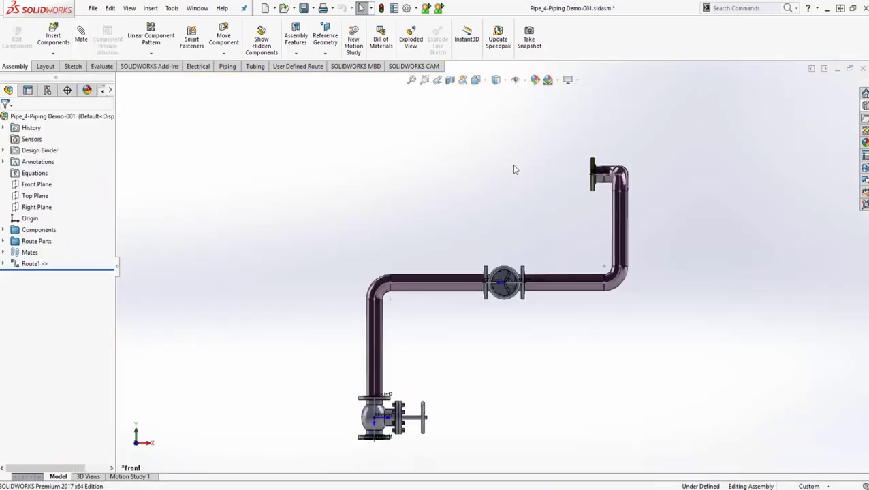
Examine the pipe segments and elbow on both sides of the horizontal run's valve to see which route parts they belong to.
{"action": "middle_click_drag", "start_coordinate": [544, 204], "coordinate": [527, 196]}
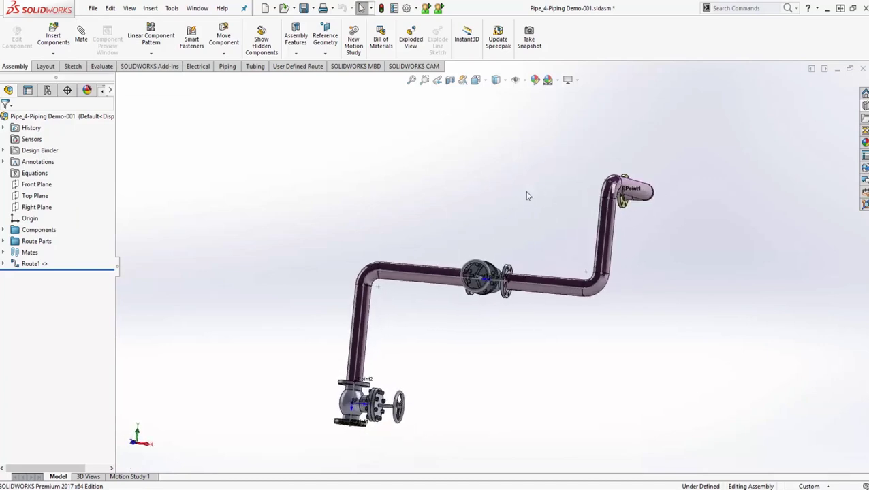
{"action": "left_click", "coordinate": [554, 289]}
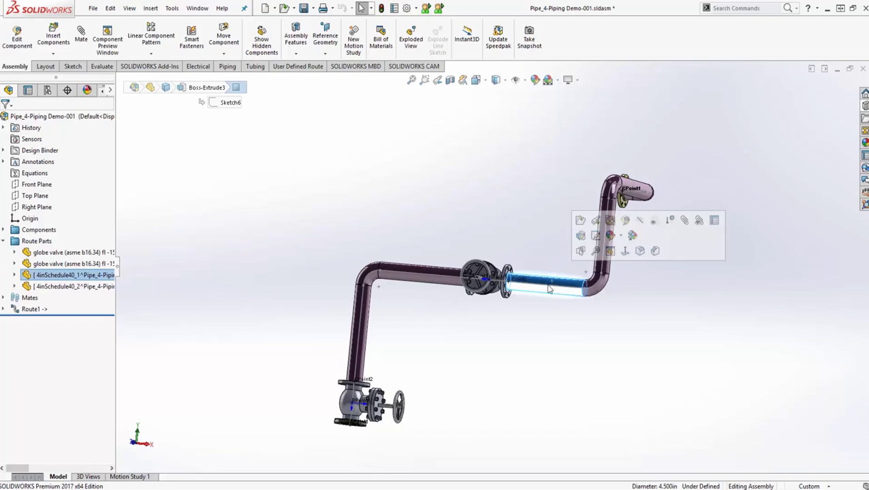
{"action": "left_click", "coordinate": [365, 332]}
{"action": "left_click", "coordinate": [411, 314]}
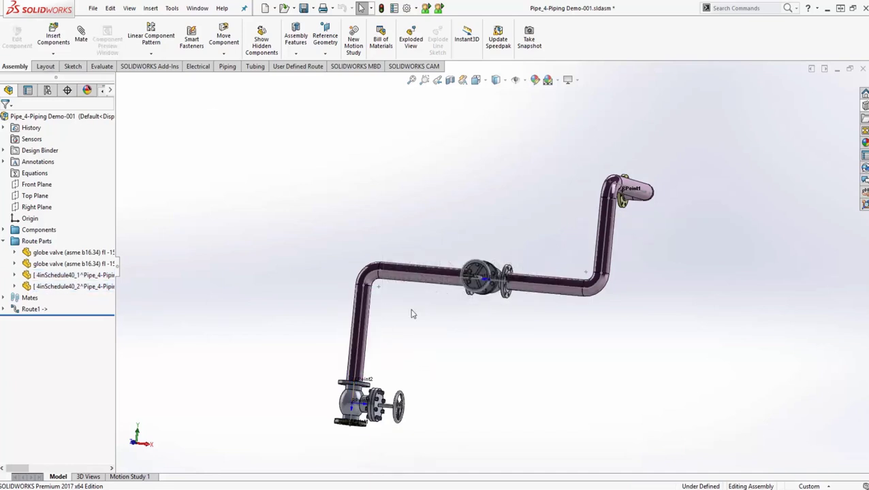
{"action": "left_click", "coordinate": [409, 285]}
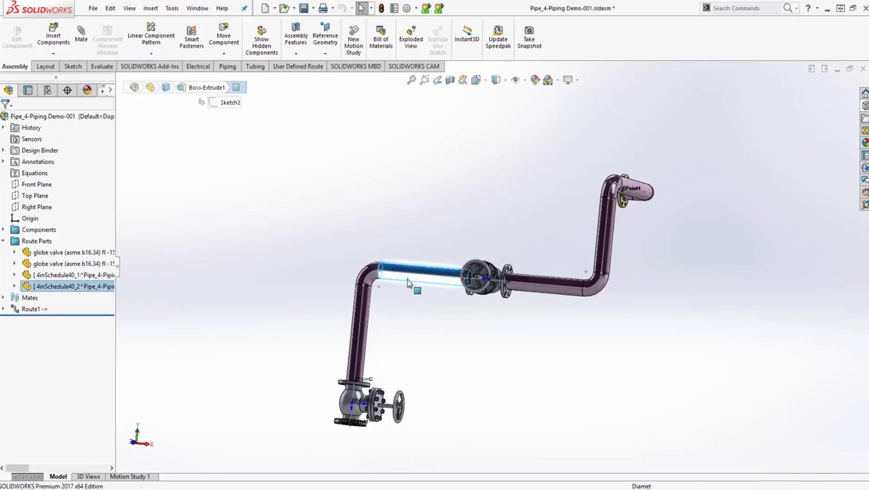
{"action": "left_click", "coordinate": [368, 274]}
{"action": "left_click", "coordinate": [372, 271]}
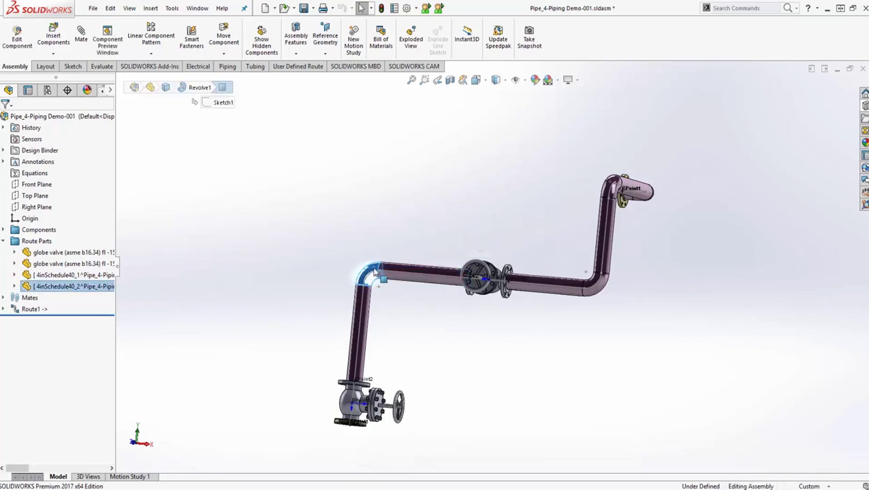